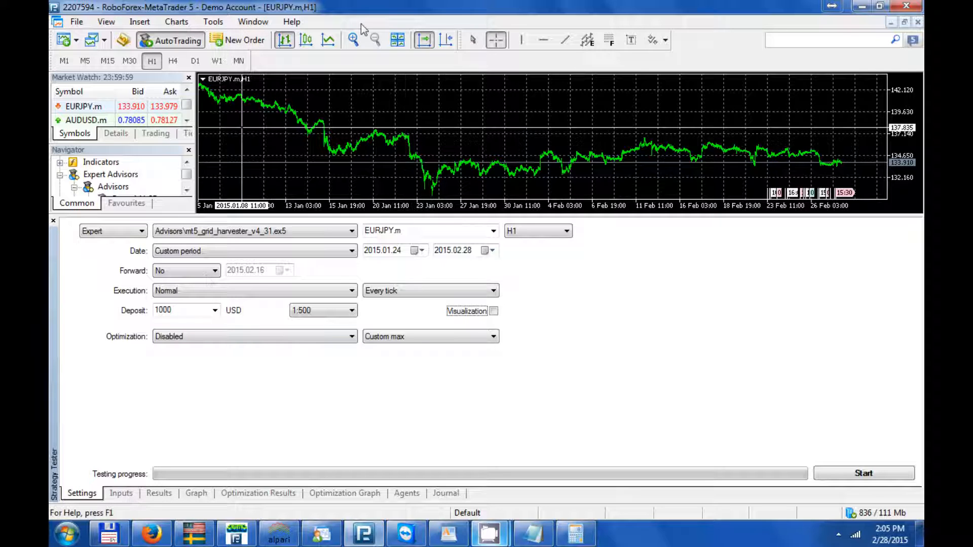
# - Add a Moving Average indicator from the Trend indicators to the EURJPY H1 chart
pyautogui.click(353, 39)
pyautogui.click(353, 40)
pyautogui.moveTo(566, 118); pyautogui.dragTo(343, 125)
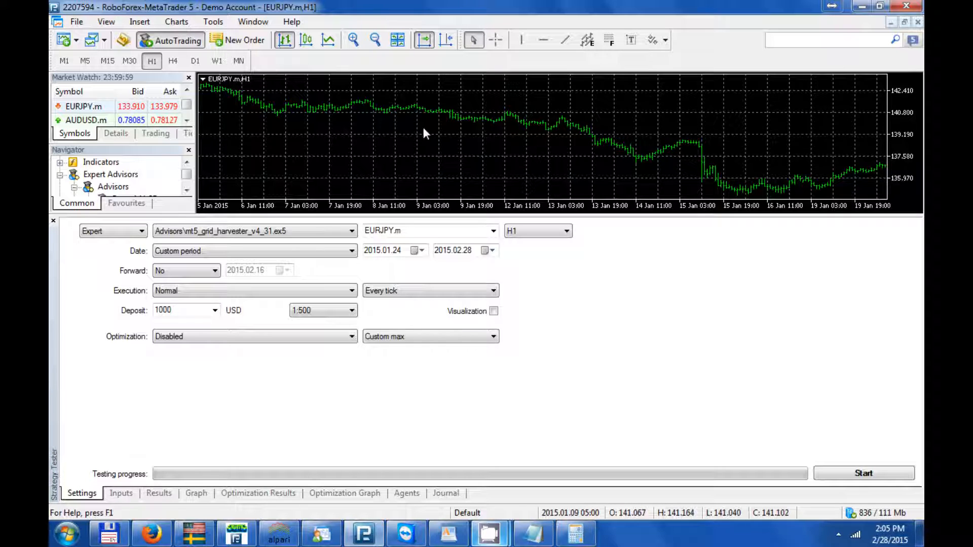
pyautogui.press('End')
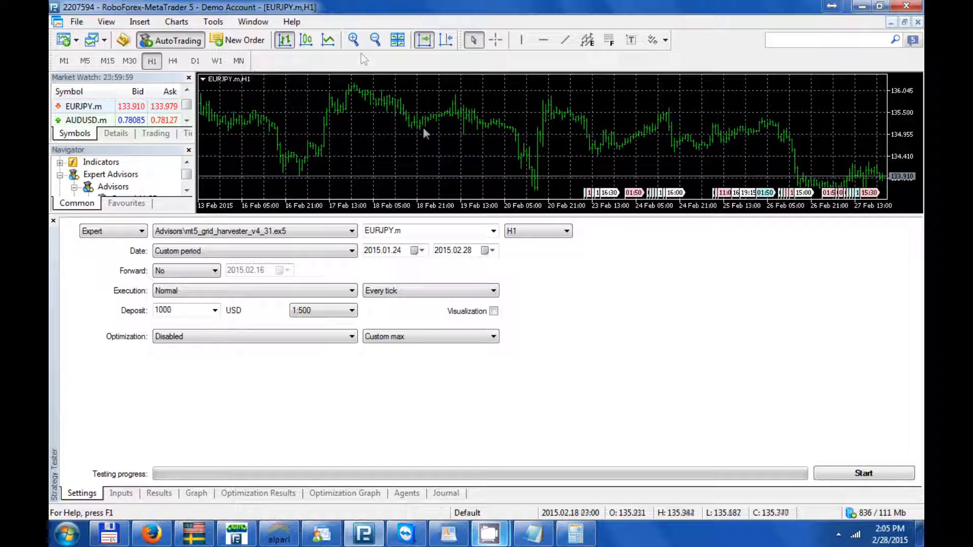
pyautogui.click(375, 39)
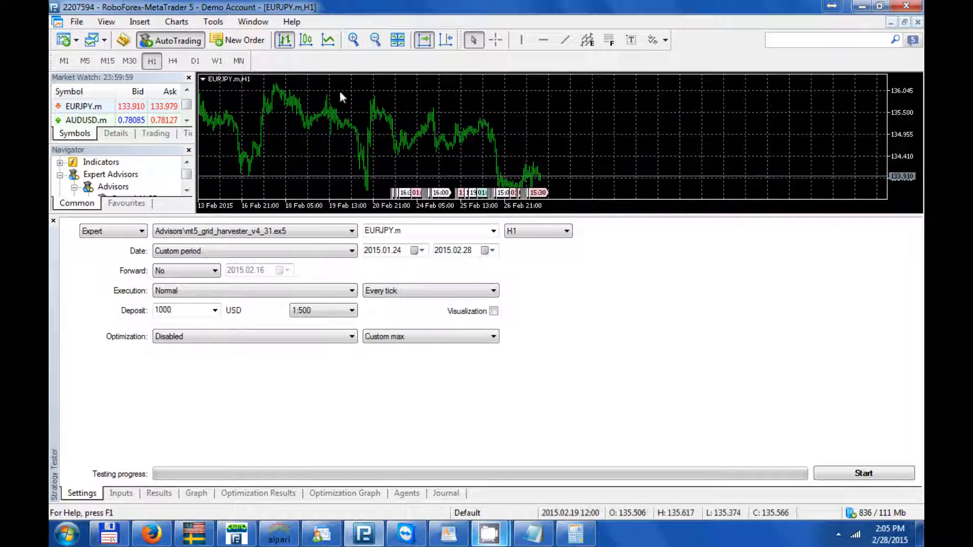
pyautogui.moveTo(339, 90); pyautogui.dragTo(427, 92)
pyautogui.click(138, 22)
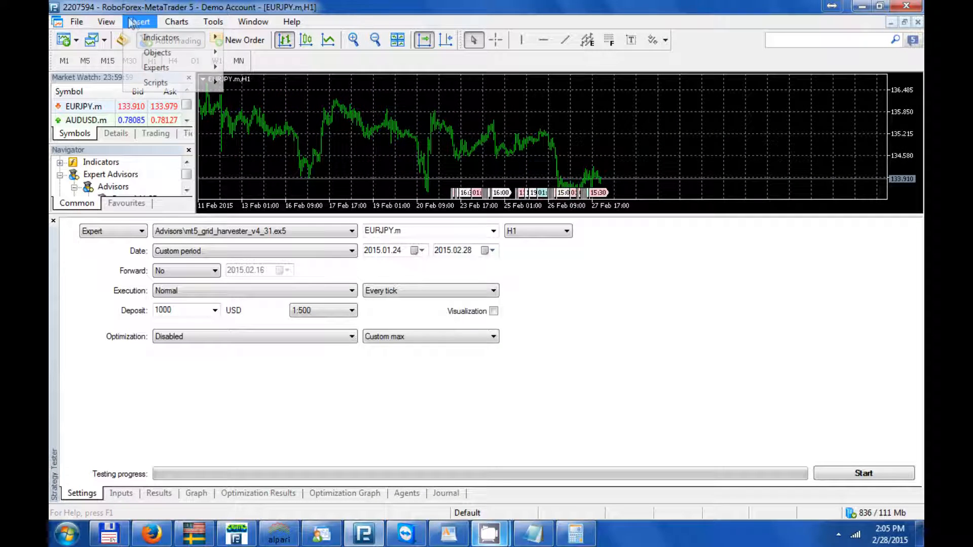
pyautogui.moveTo(158, 40)
pyautogui.moveTo(310, 136)
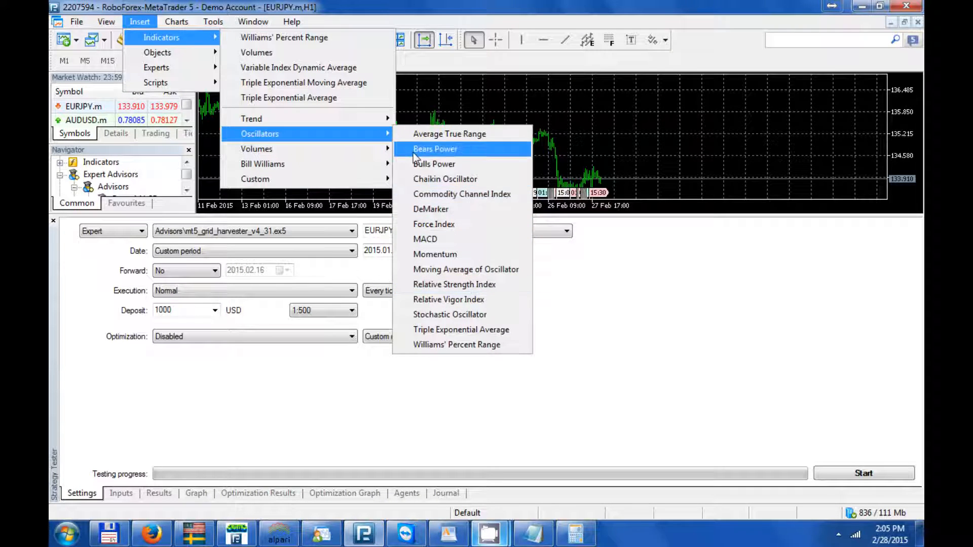
pyautogui.moveTo(375, 120)
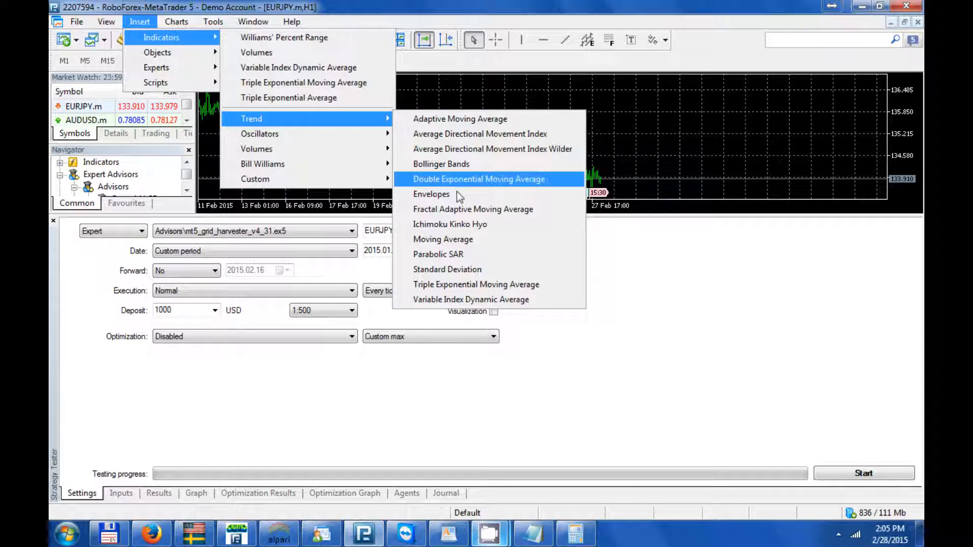
pyautogui.click(452, 240)
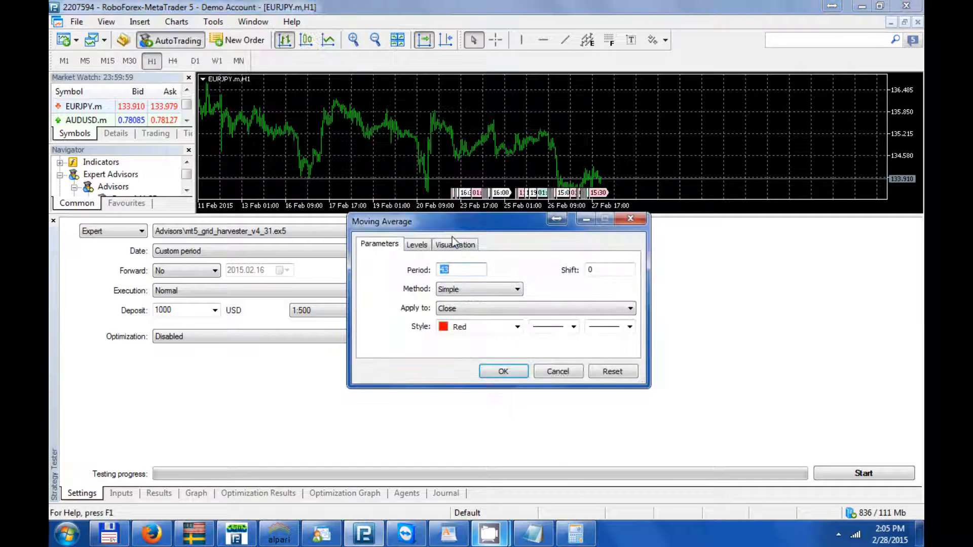
pyautogui.press('Return')
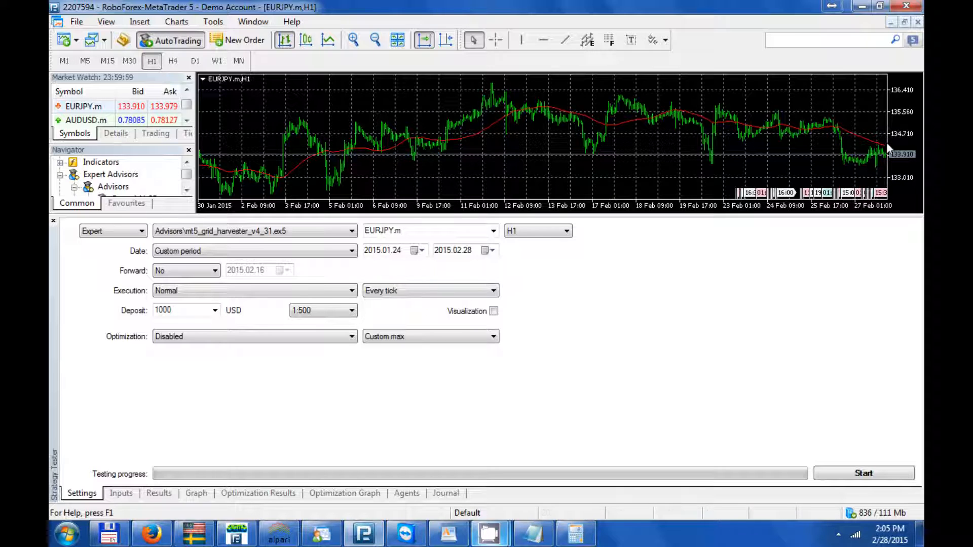
# - Open the moving average's properties on the chart and confirm the dialog
pyautogui.moveTo(883, 151)
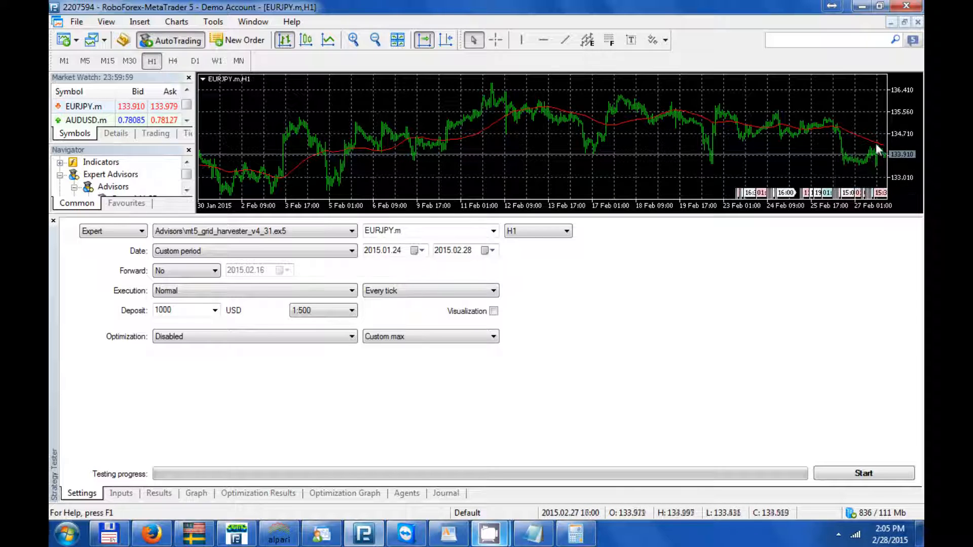
pyautogui.rightClick(877, 147)
pyautogui.click(782, 154)
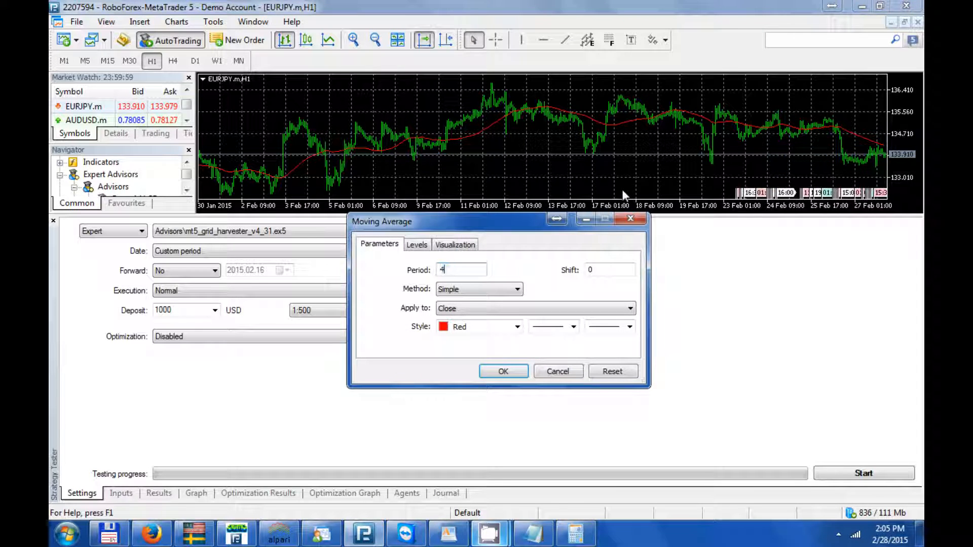
pyautogui.press('Return')
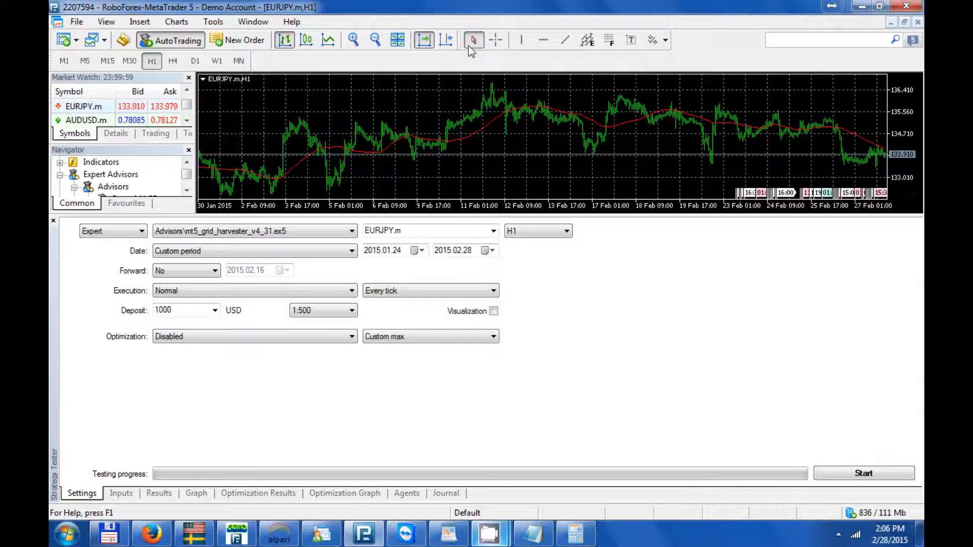
# - Inspect the price chart and moving average over the testing period, along with the test start date
pyautogui.click(353, 40)
pyautogui.moveTo(475, 97); pyautogui.dragTo(238, 114)
pyautogui.moveTo(864, 124); pyautogui.dragTo(607, 128)
pyautogui.moveTo(829, 126); pyautogui.dragTo(520, 129)
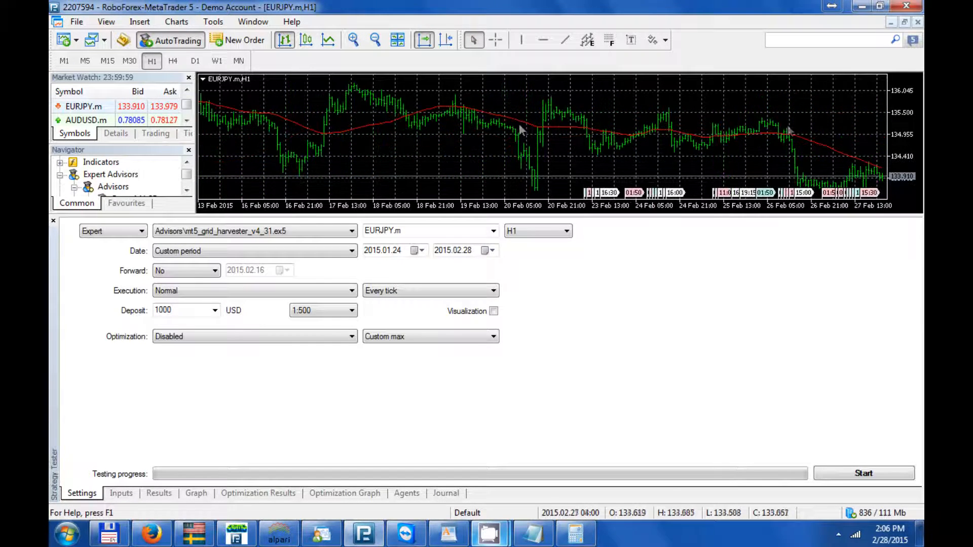
pyautogui.moveTo(871, 167)
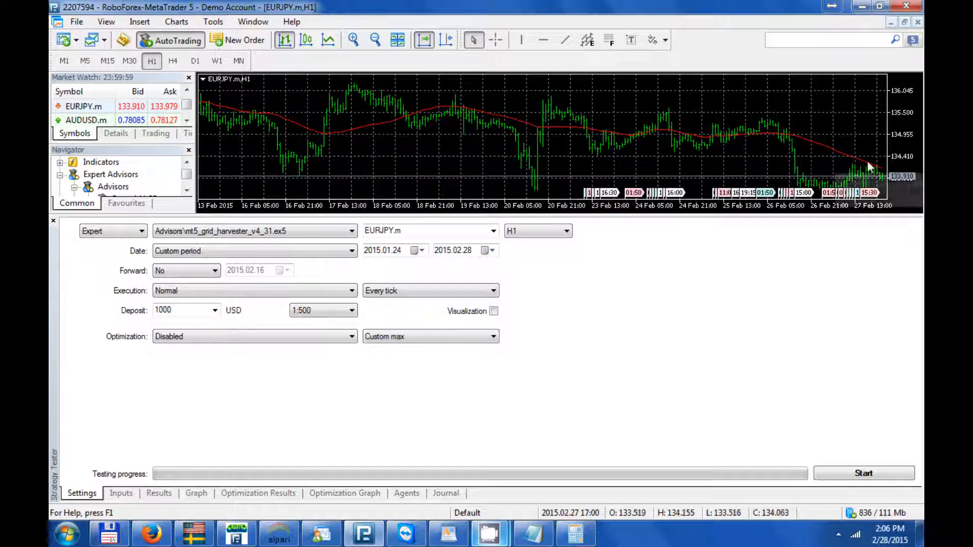
pyautogui.click(377, 41)
pyautogui.click(378, 41)
pyautogui.moveTo(404, 101); pyautogui.dragTo(466, 213)
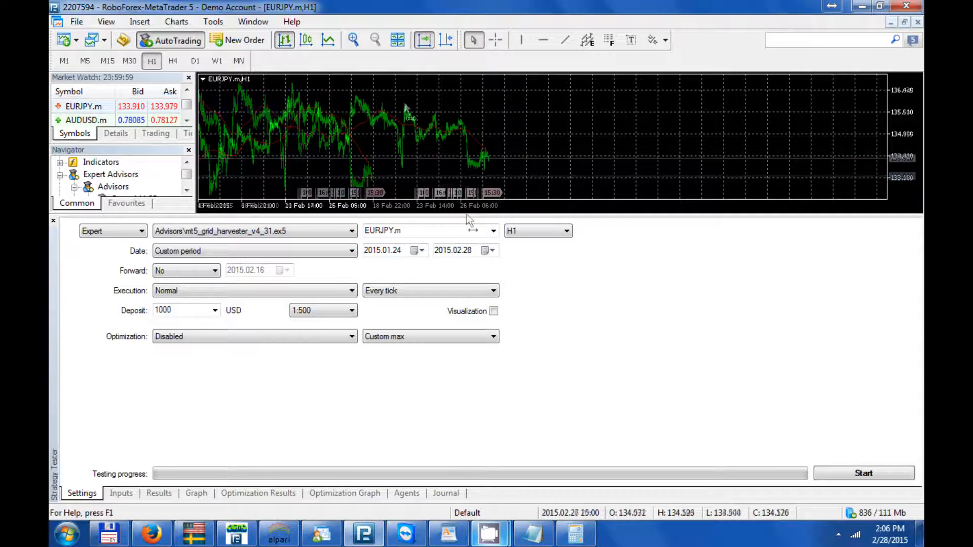
pyautogui.click(386, 252)
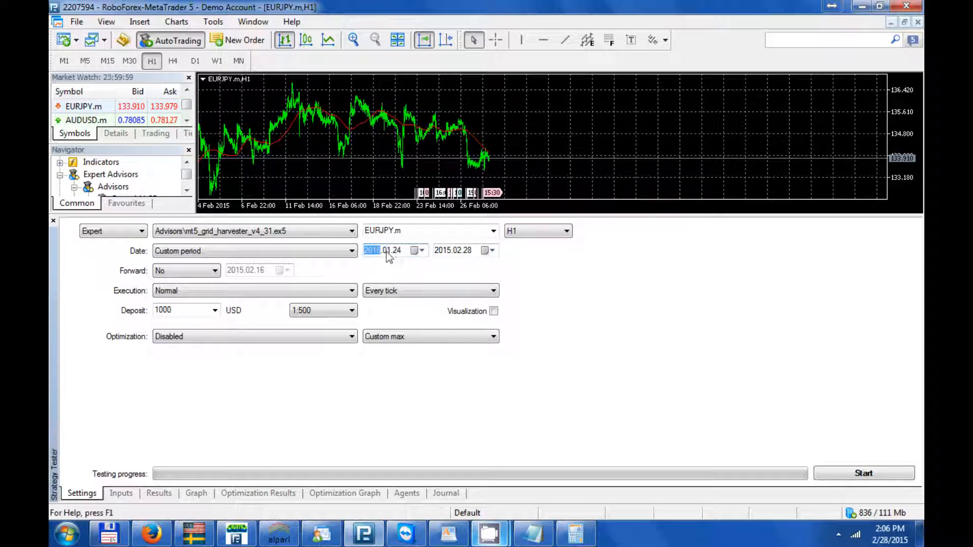
pyautogui.click(396, 252)
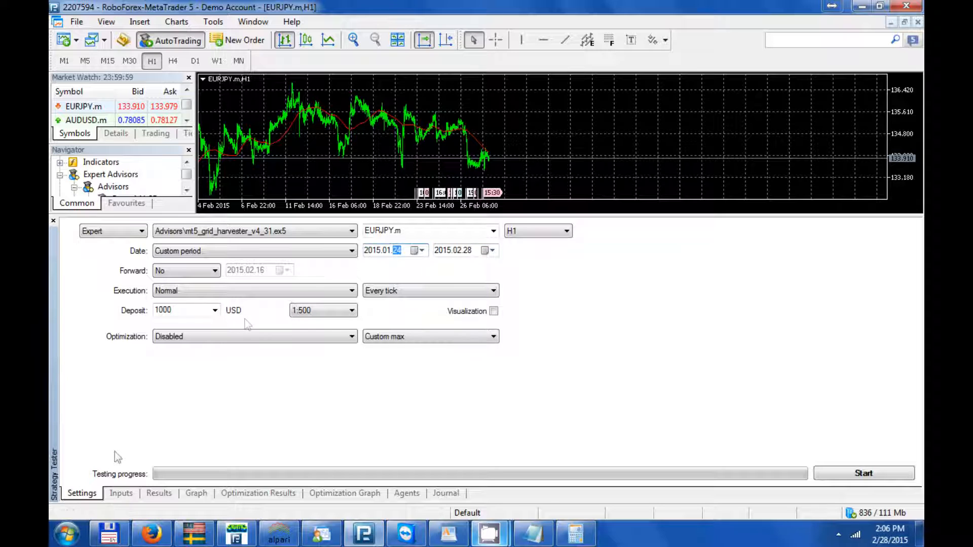
# - In the expert inputs, set Manual/Automated module to [ON - Oscilation around MA]
pyautogui.click(123, 494)
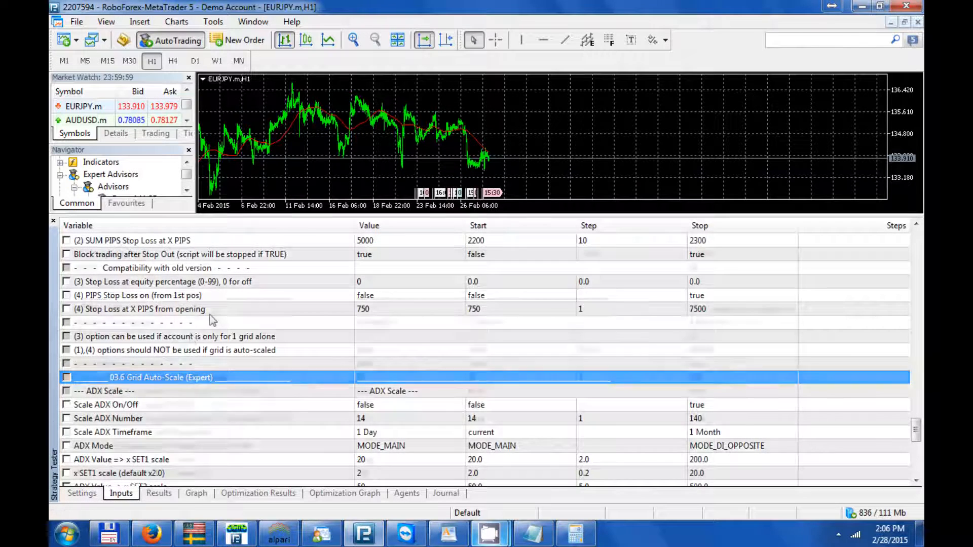
pyautogui.scroll(4, 212, 318)
pyautogui.scroll(20, 213, 318)
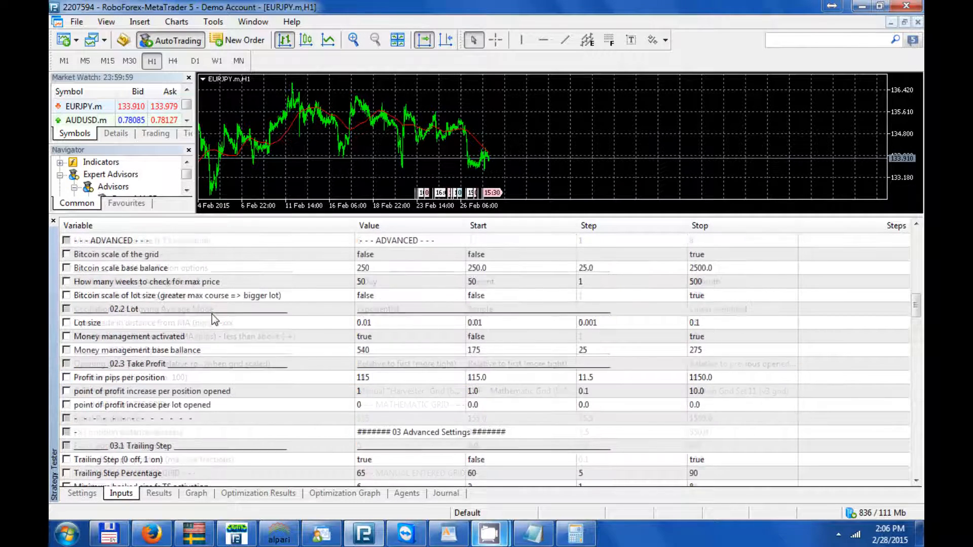
pyautogui.scroll(8, 212, 315)
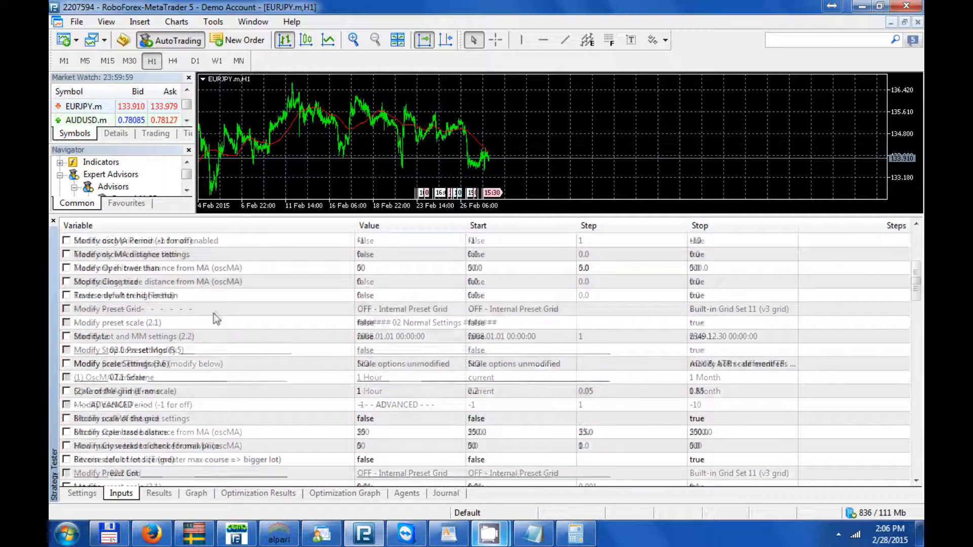
pyautogui.scroll(3, 217, 314)
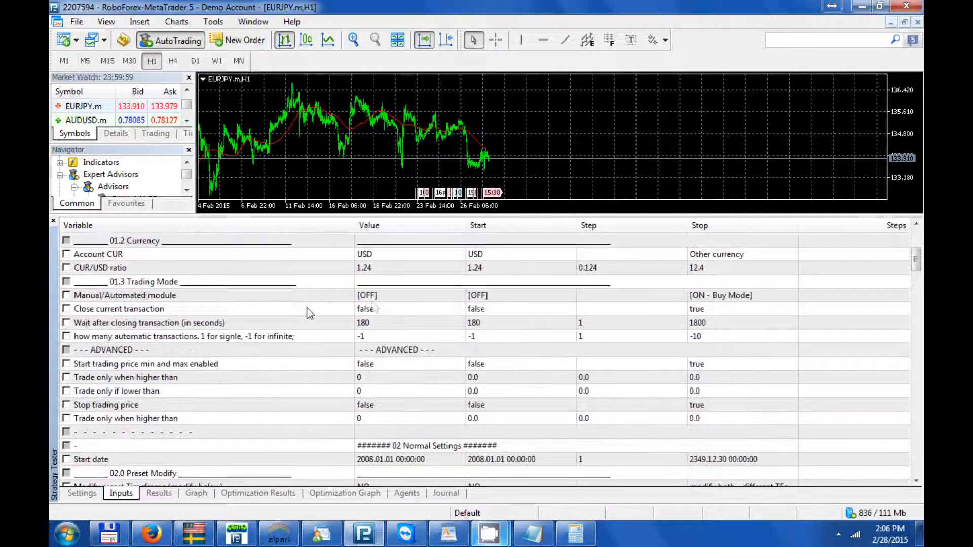
pyautogui.doubleClick(388, 298)
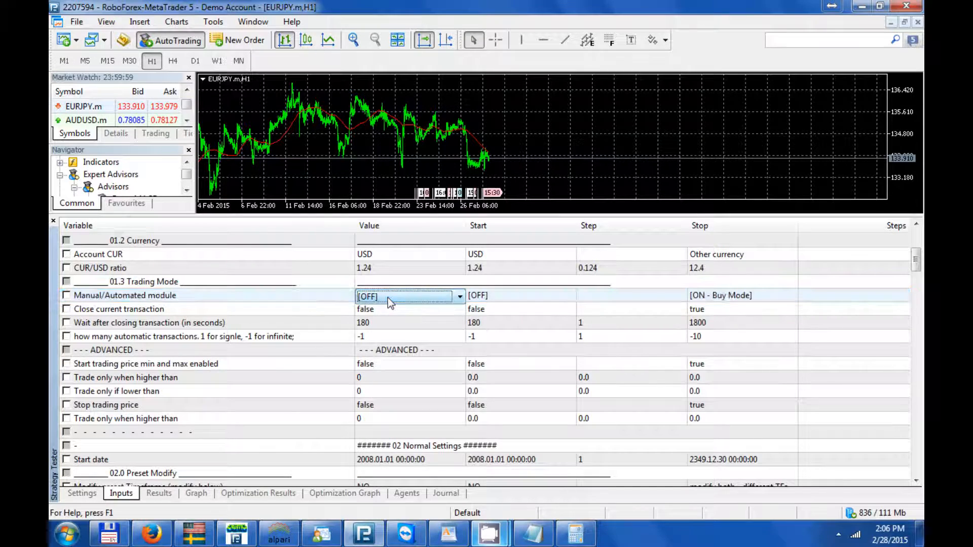
pyautogui.click(387, 298)
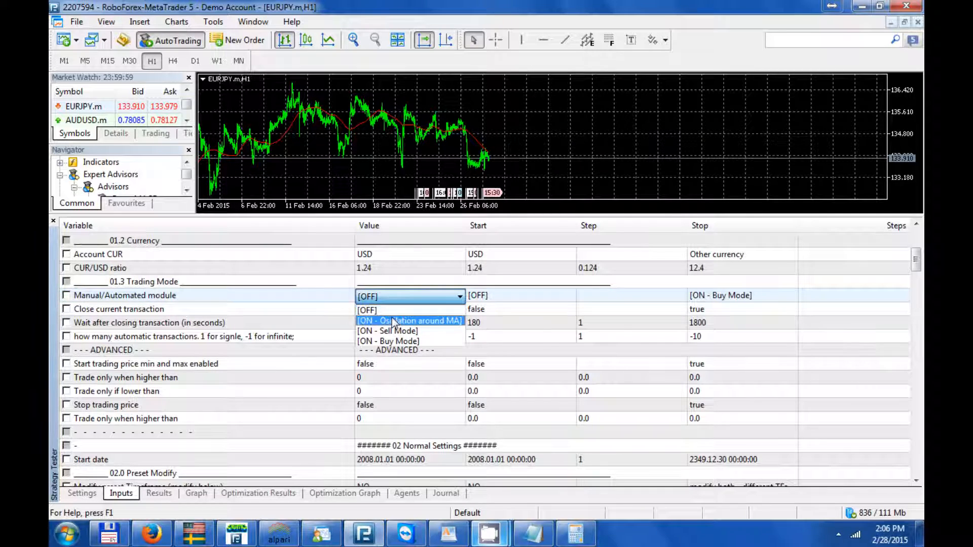
pyautogui.click(395, 321)
# - Enable optimization of Scale of the grid (1-no scale) with start 0.1 and stop 1
pyautogui.click(292, 313)
pyautogui.scroll(-7, 292, 321)
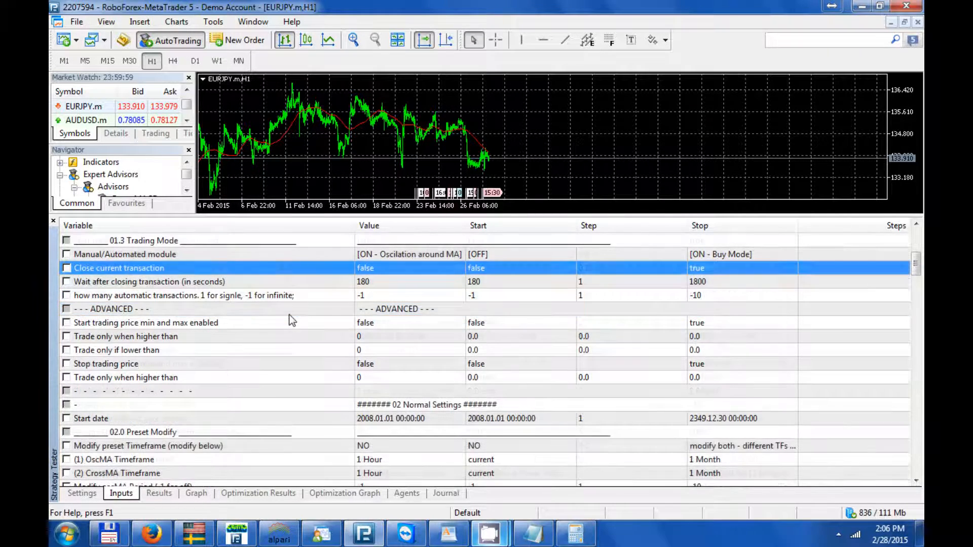
pyautogui.scroll(-1, 292, 320)
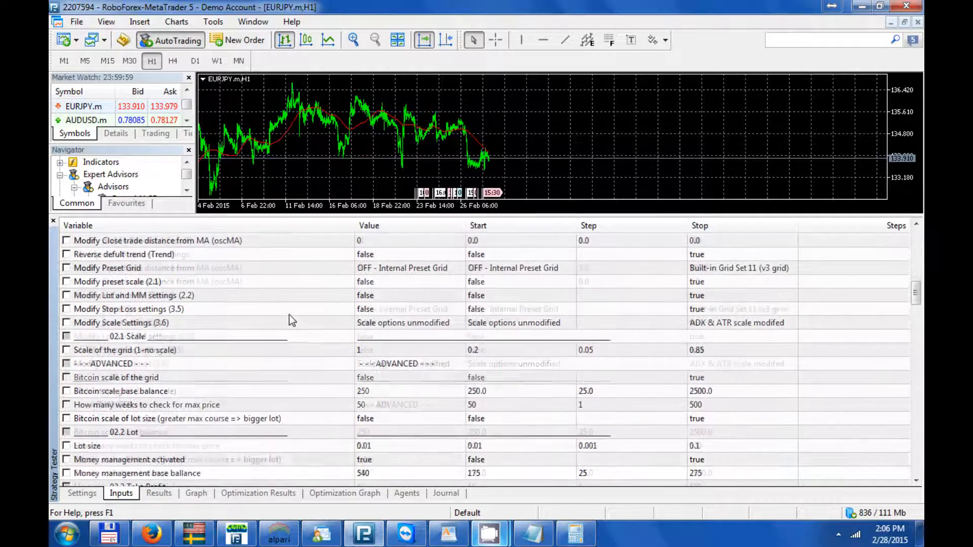
pyautogui.click(71, 351)
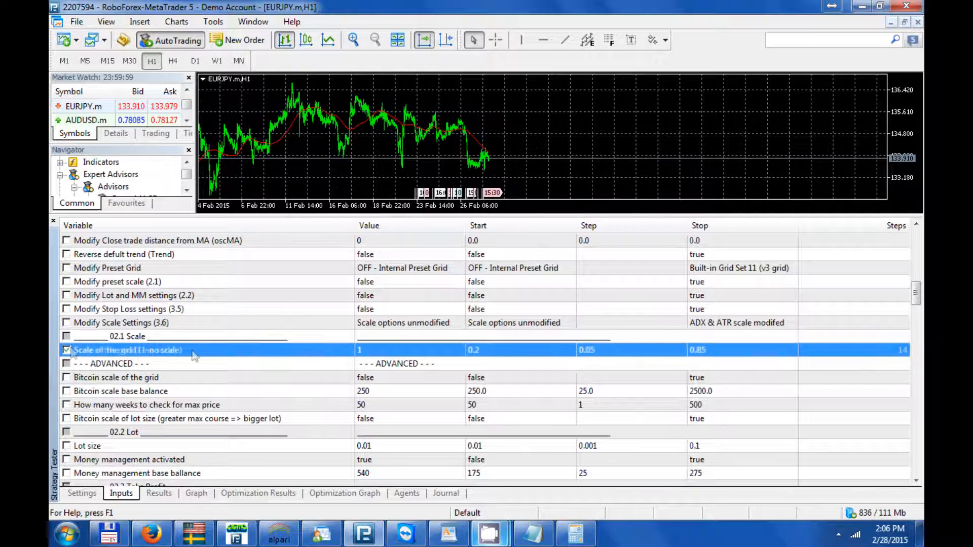
pyautogui.click(500, 355)
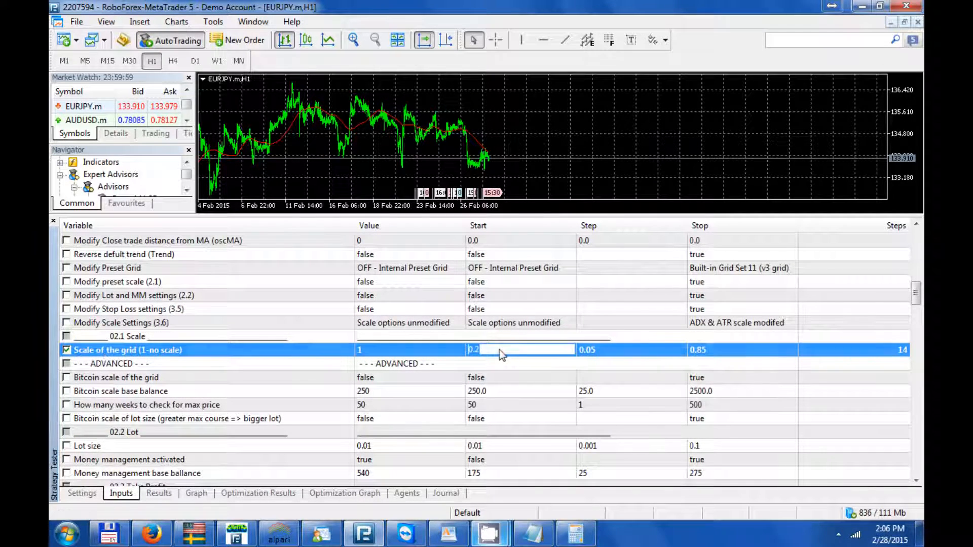
pyautogui.write('0.1')
pyautogui.press('Return')
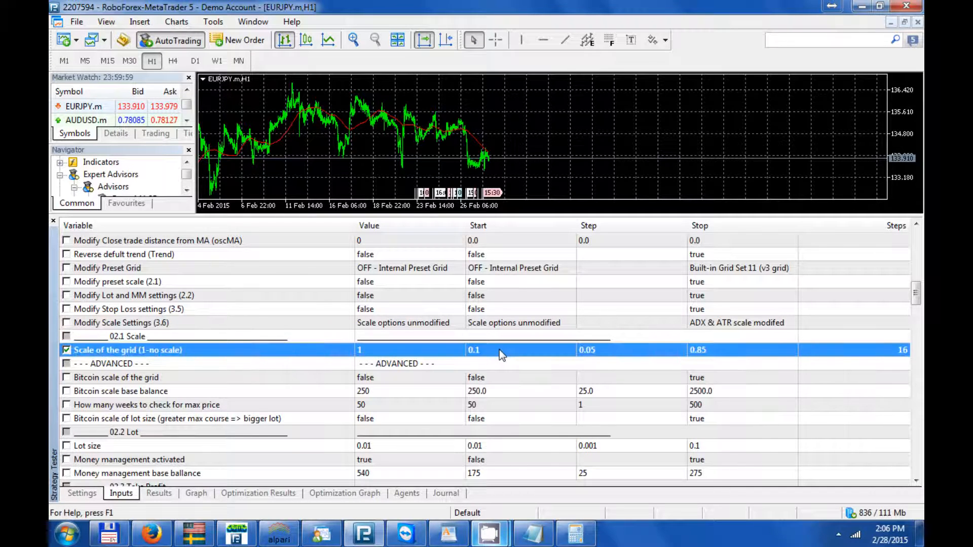
pyautogui.click(708, 355)
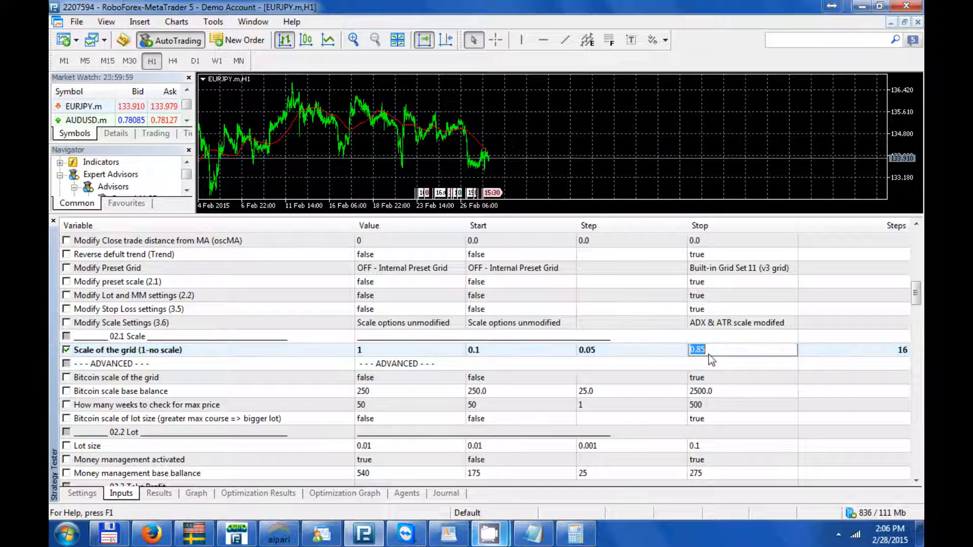
pyautogui.write('1')
pyautogui.press('Return')
# - Enable optimization of Money management base ballance with start 50 and stop 300
pyautogui.scroll(-2, 708, 354)
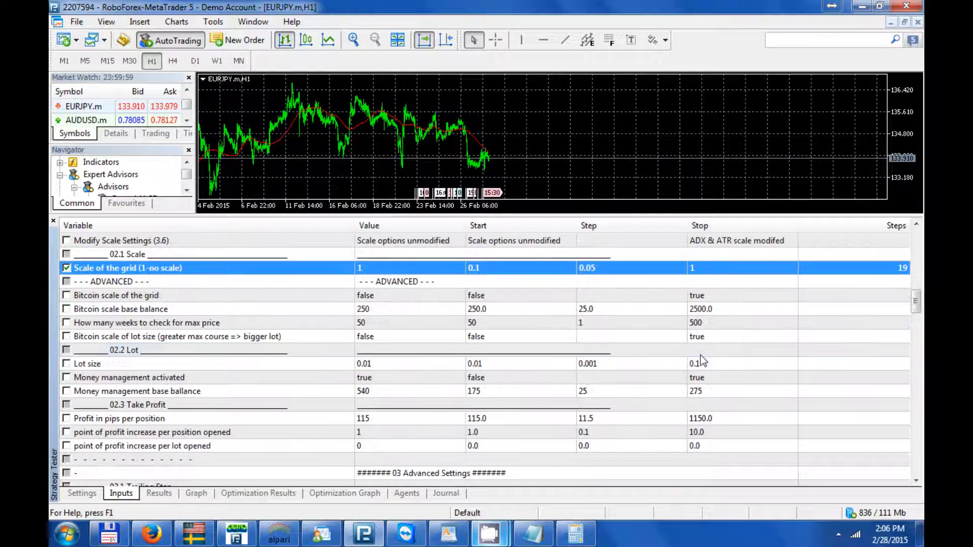
pyautogui.click(503, 392)
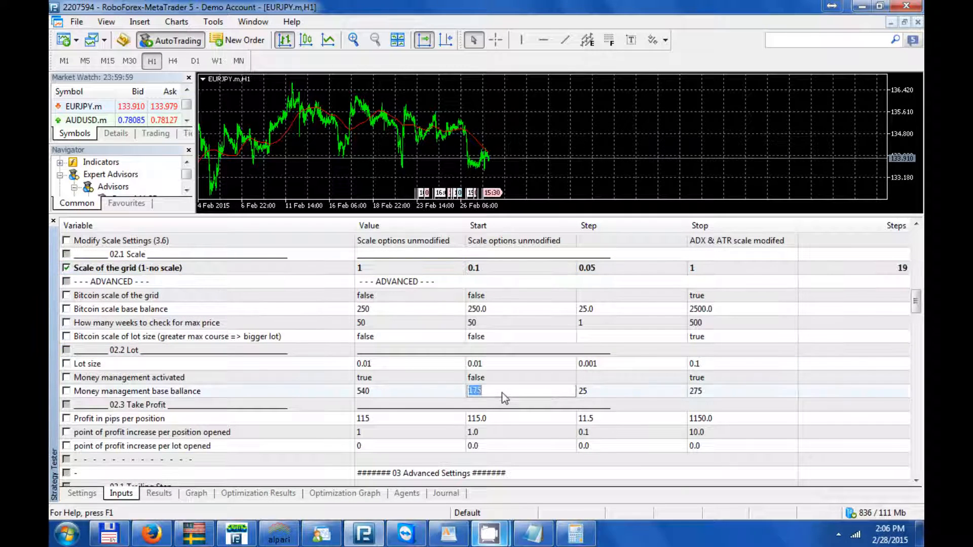
pyautogui.write('5')
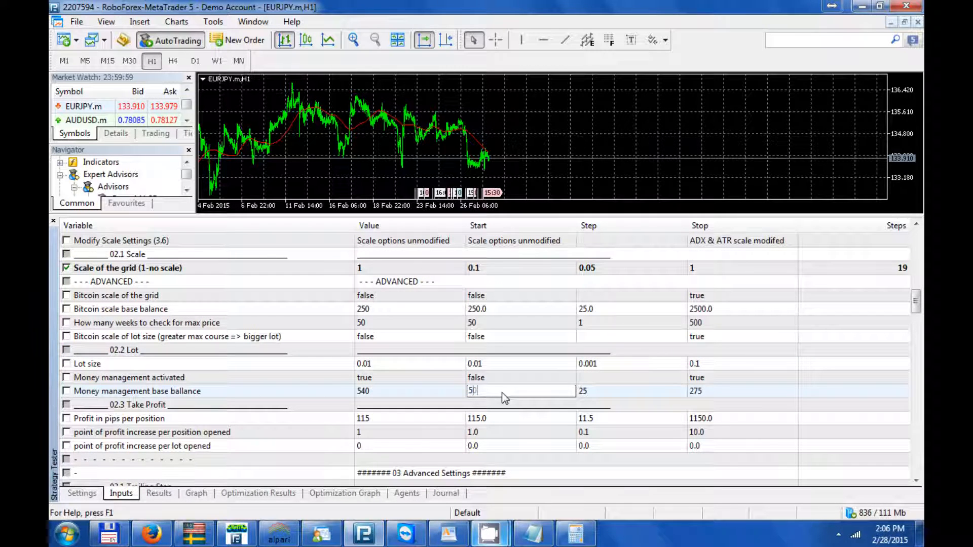
pyautogui.write('0')
pyautogui.press('Return')
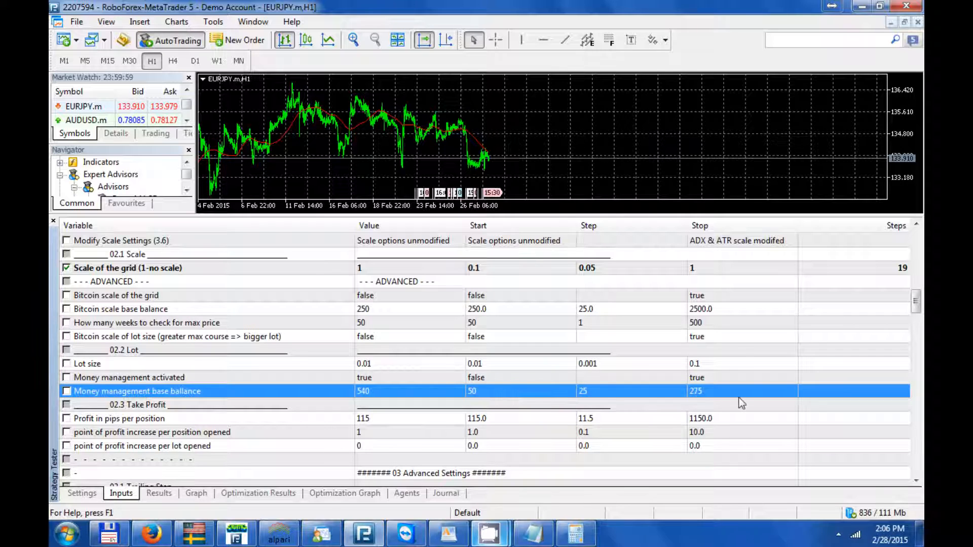
pyautogui.click(730, 395)
pyautogui.write('300')
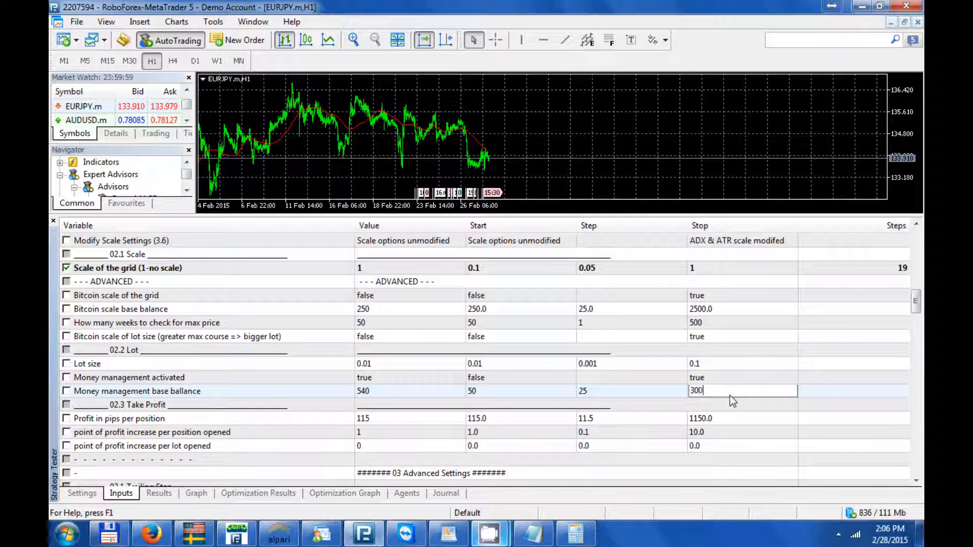
pyautogui.press('Return')
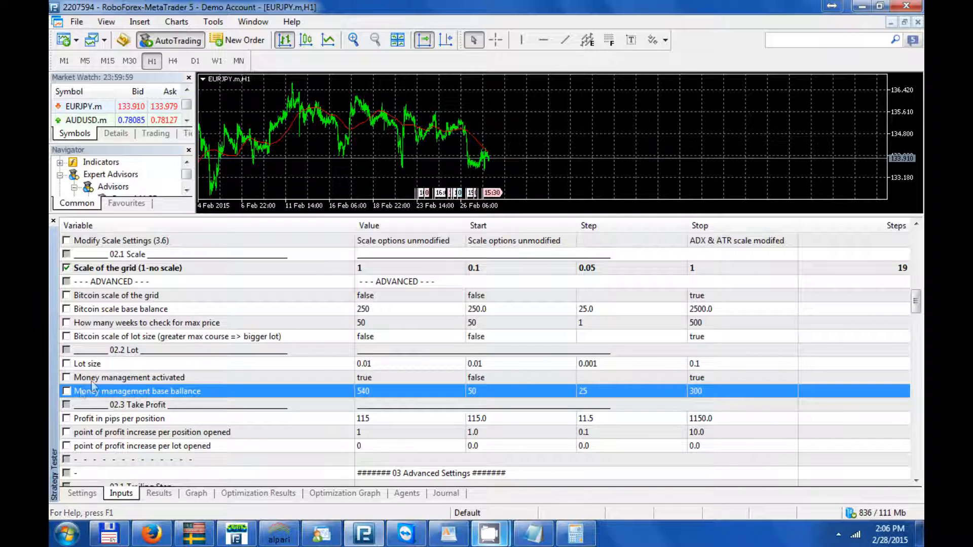
pyautogui.click(67, 392)
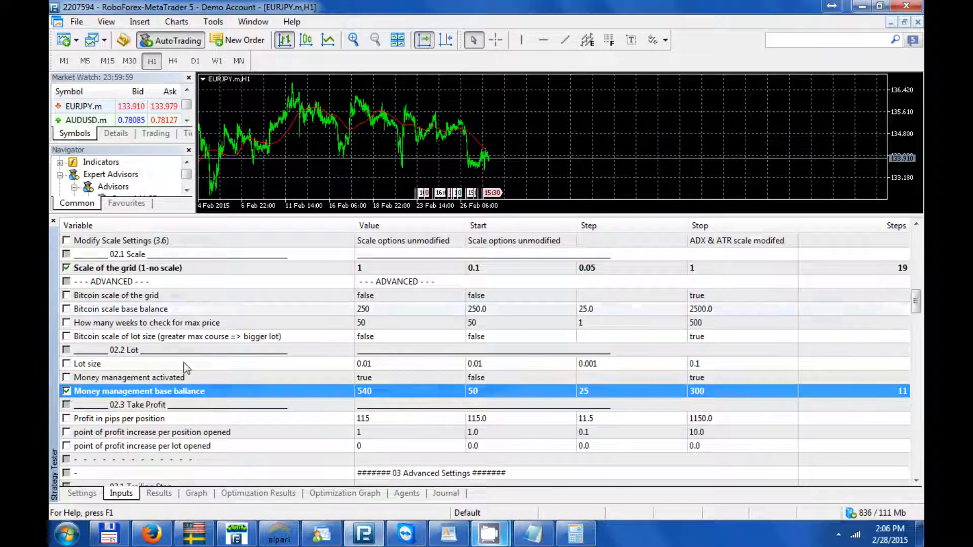
# - Set Oscillation Moving Average Period to 1 Hour
pyautogui.scroll(-3, 189, 366)
pyautogui.scroll(-3, 188, 366)
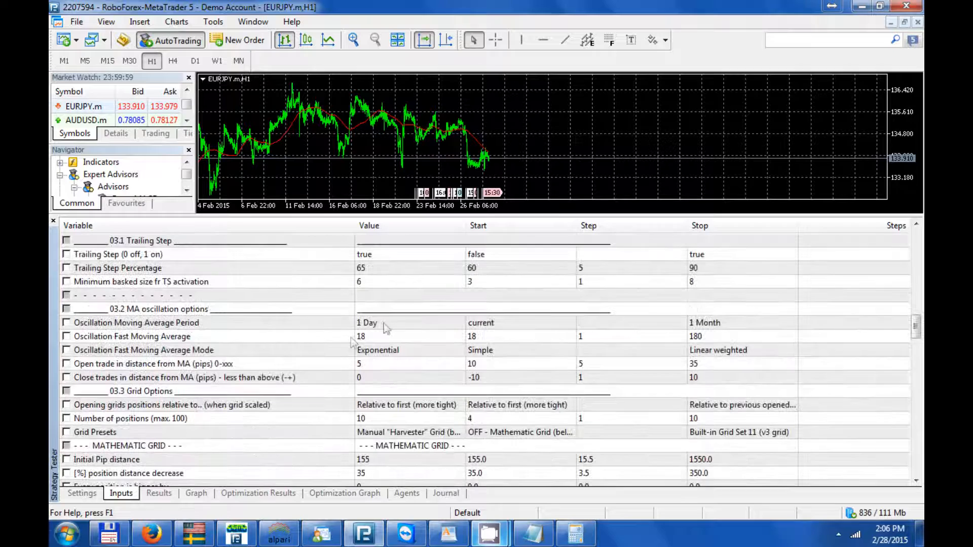
pyautogui.click(385, 327)
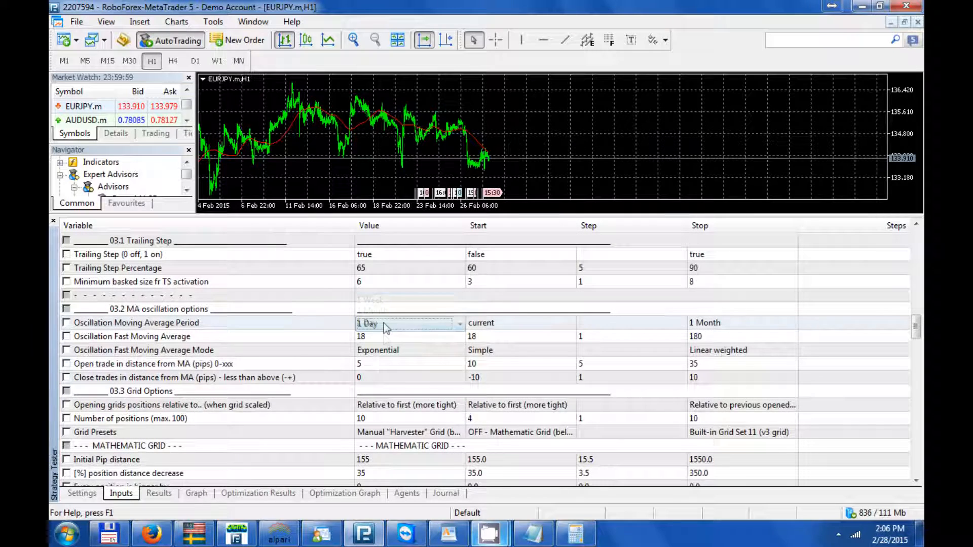
pyautogui.click(385, 327)
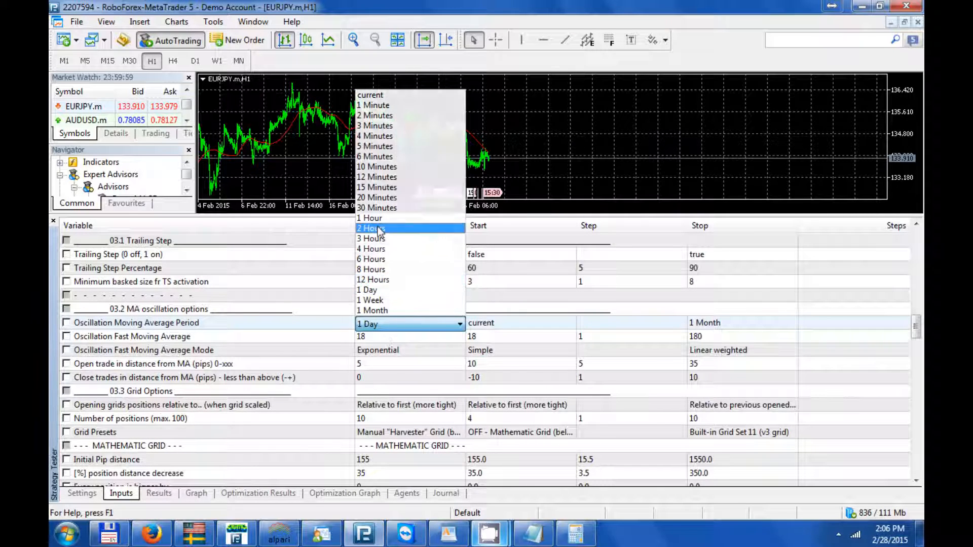
pyautogui.click(375, 218)
# - Set Oscillation Fast Moving Average to 43 and Oscillation Fast Moving Average Mode to Simple
pyautogui.click(372, 342)
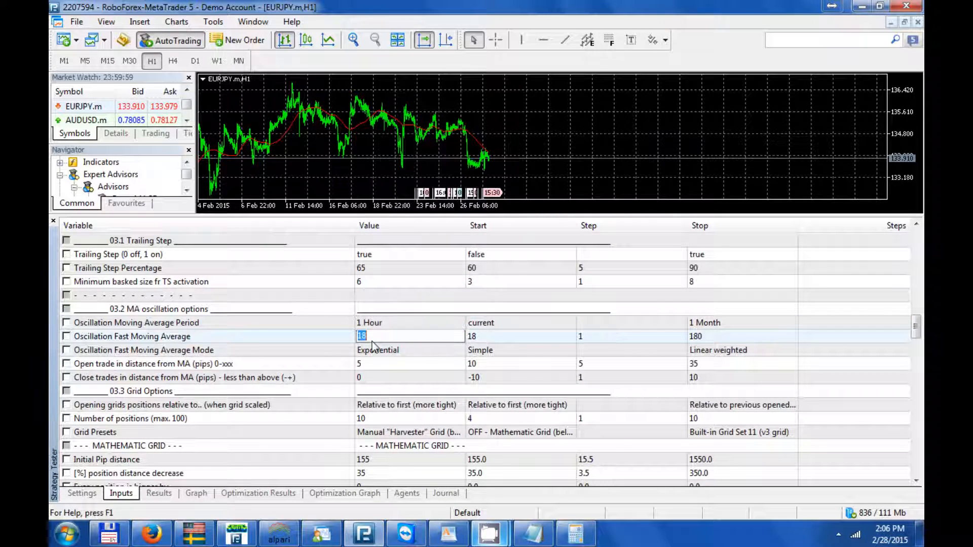
pyautogui.write('43')
pyautogui.press('Return')
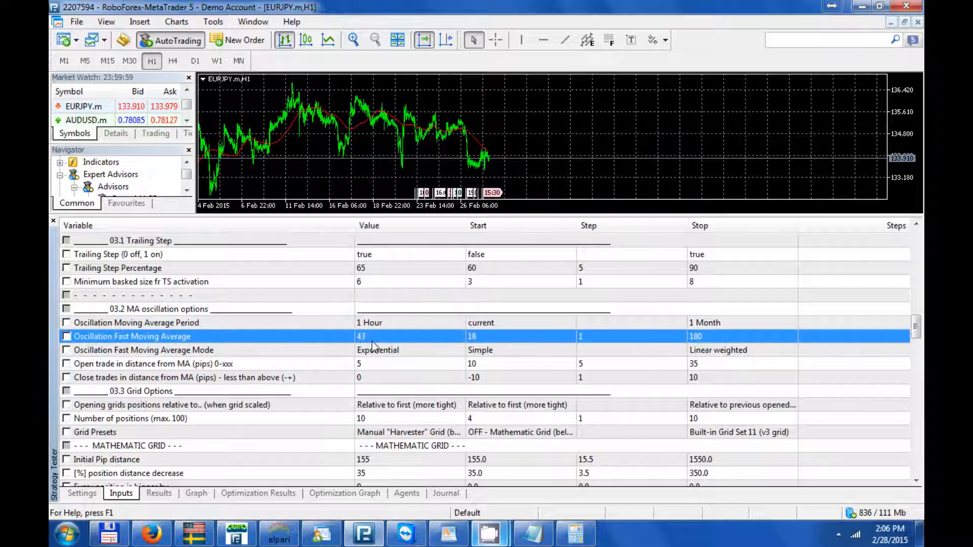
pyautogui.click(374, 351)
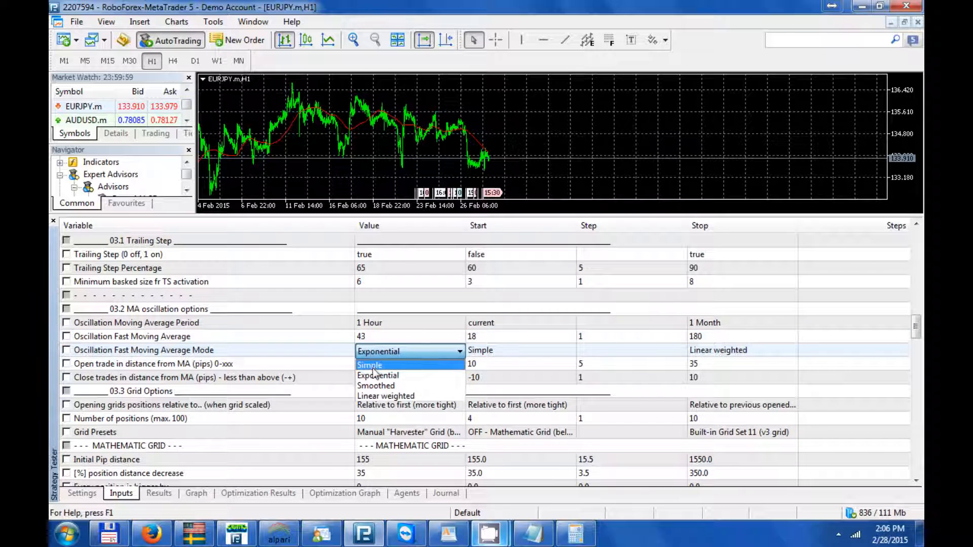
pyautogui.click(372, 367)
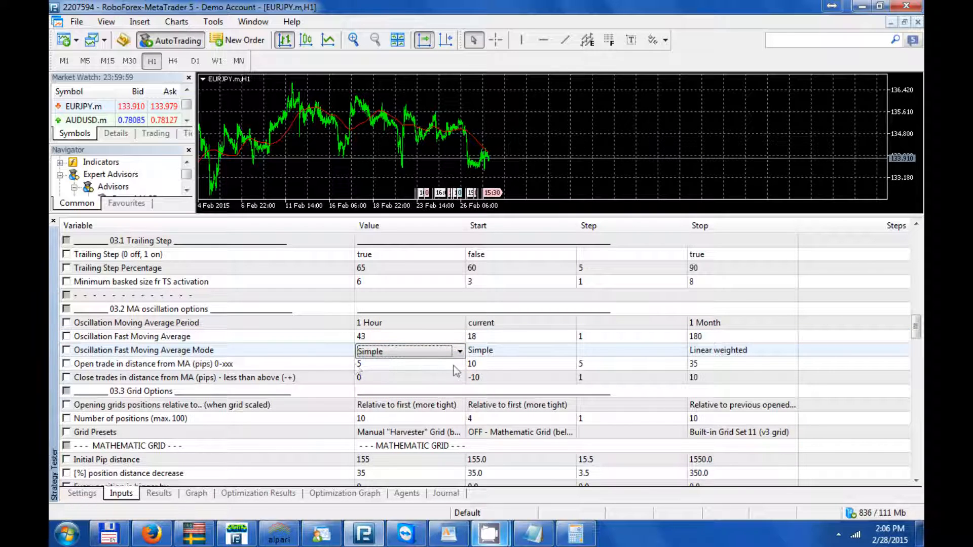
# - Enable optimization of Open trade in distance from MA (pips) with start 5 and stop 40
pyautogui.click(487, 366)
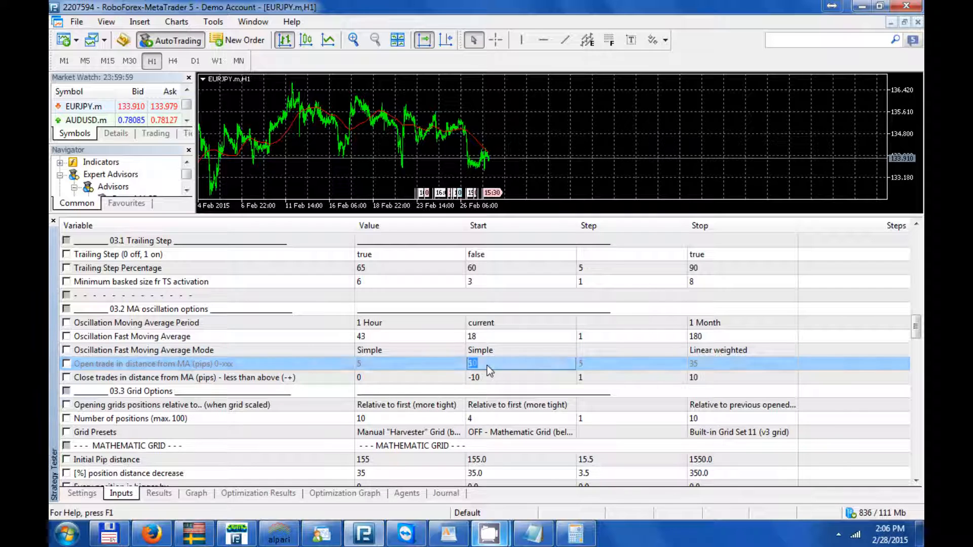
pyautogui.write('5')
pyautogui.press('Return')
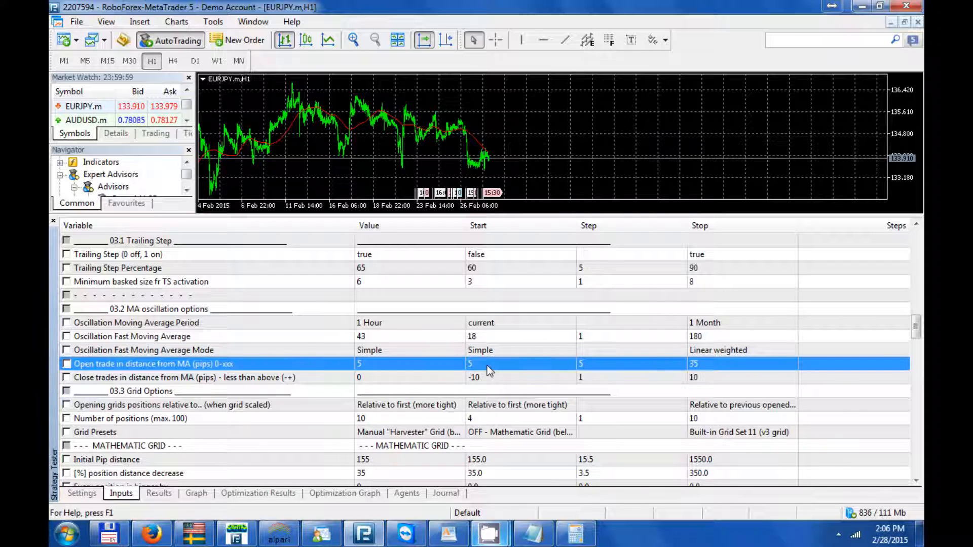
pyautogui.click(717, 365)
pyautogui.write('40')
pyautogui.press('Return')
pyautogui.click(67, 364)
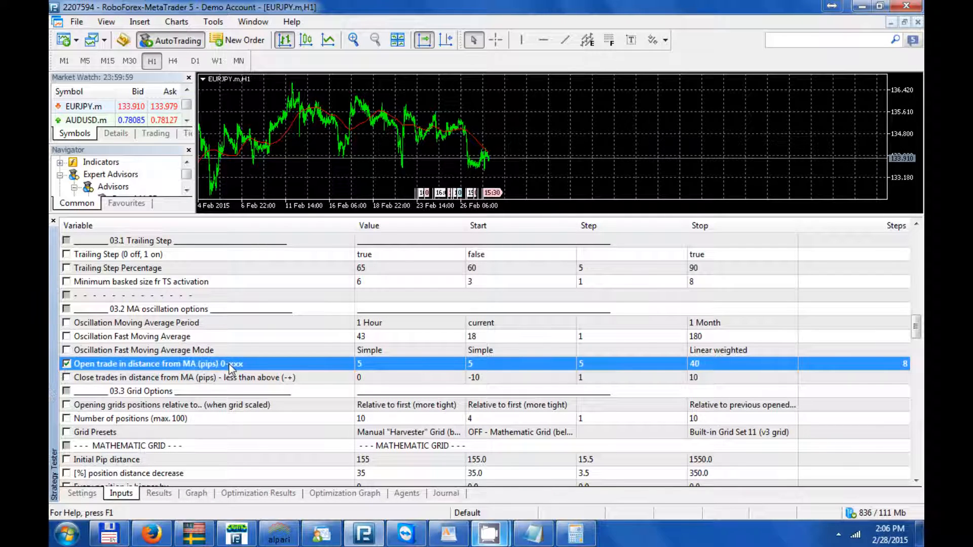
# - Set Stop Loss at equity percentage (0-99) to 20
pyautogui.moveTo(921, 328); pyautogui.dragTo(921, 418)
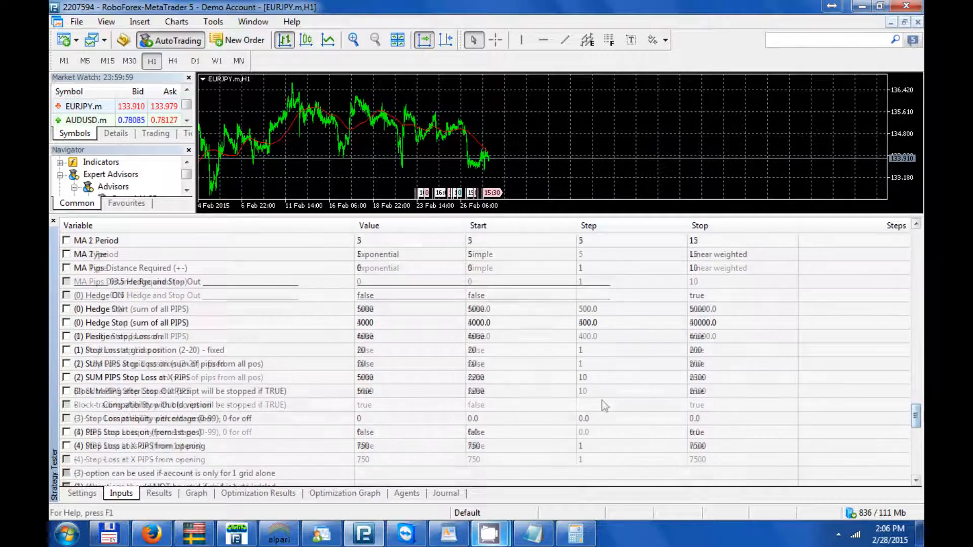
pyautogui.click(376, 419)
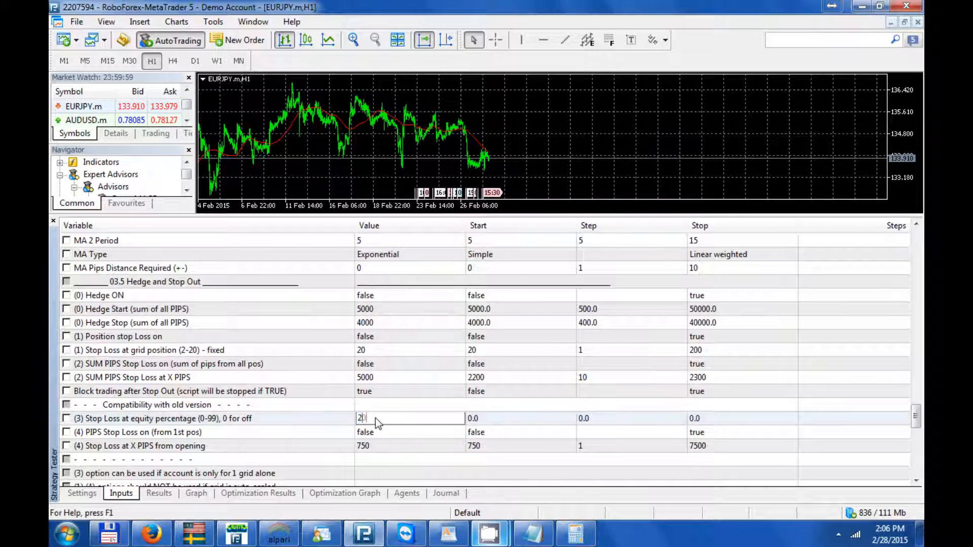
pyautogui.write('20')
pyautogui.press('Return')
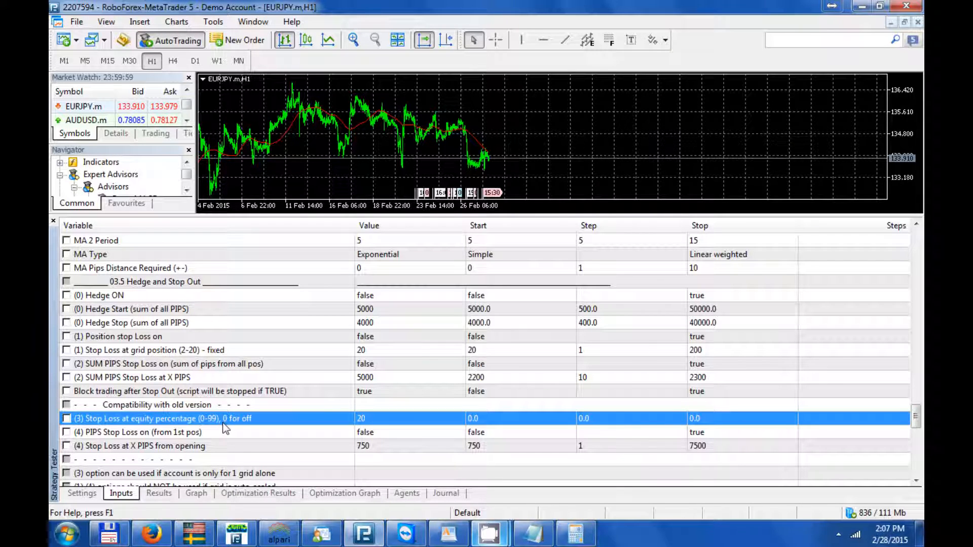
# - Set the optimization to Slow complete algorithm and check the total number of optimization passes in the inputs
pyautogui.click(82, 493)
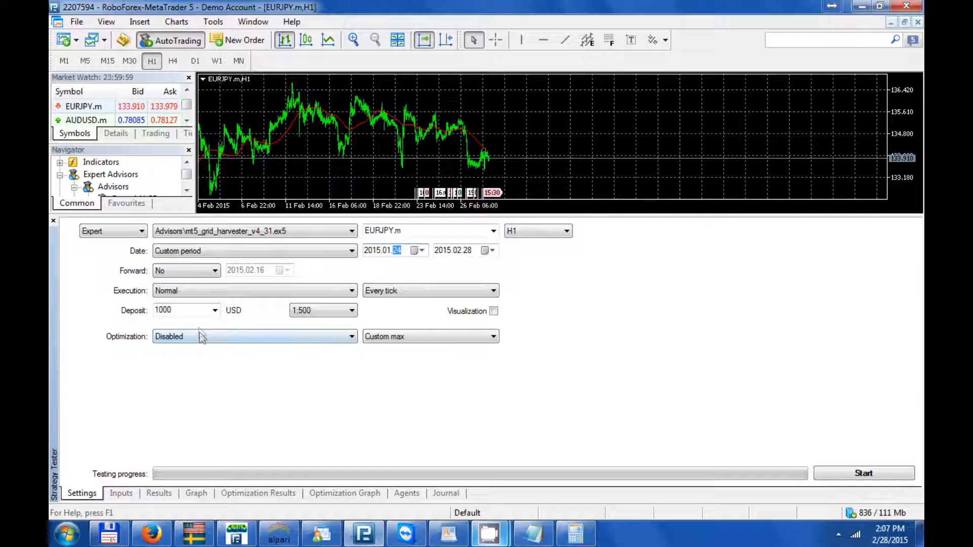
pyautogui.click(202, 337)
pyautogui.click(192, 356)
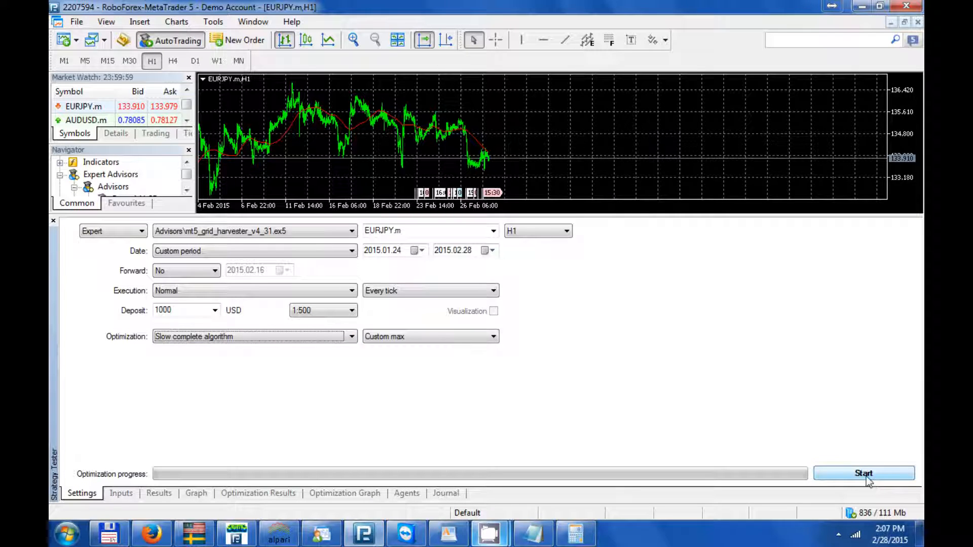
pyautogui.click(121, 493)
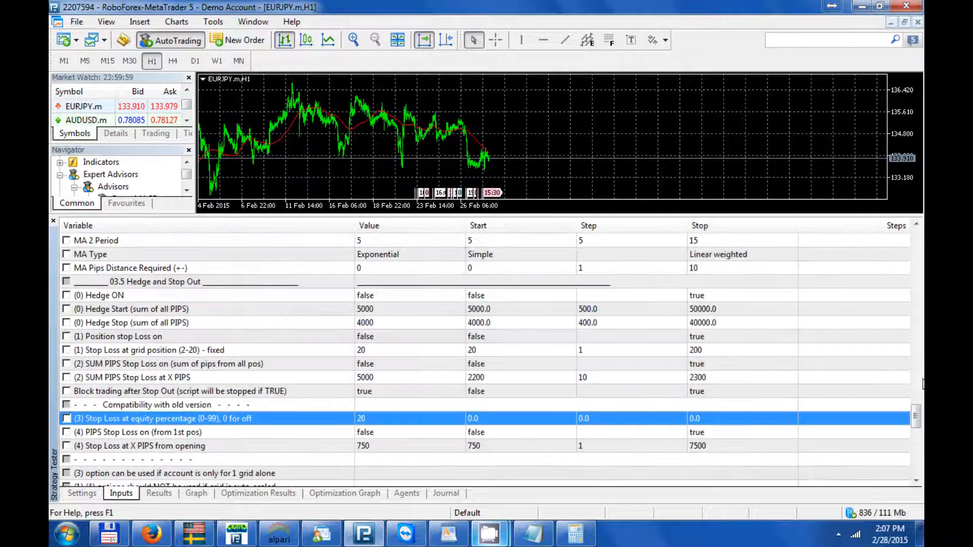
pyautogui.moveTo(916, 422); pyautogui.dragTo(916, 481)
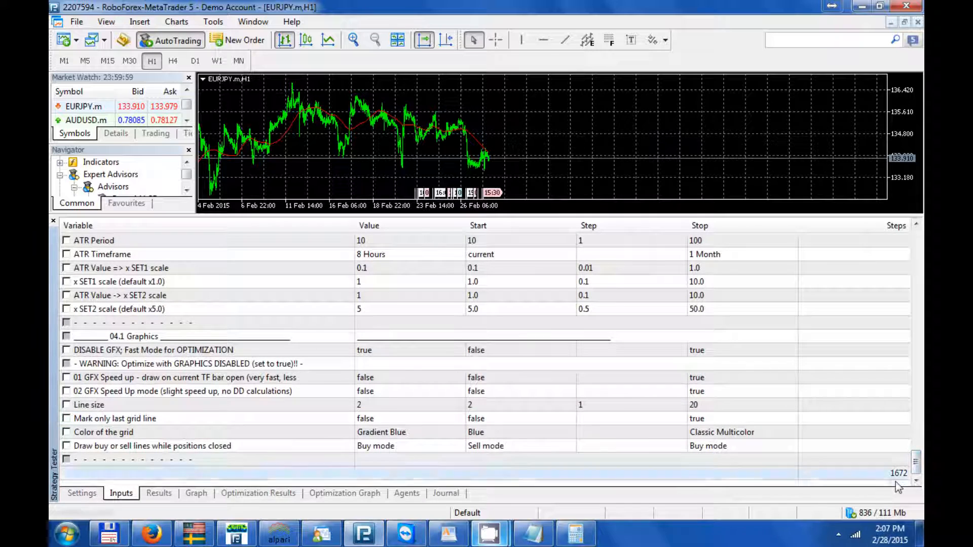
pyautogui.click(898, 473)
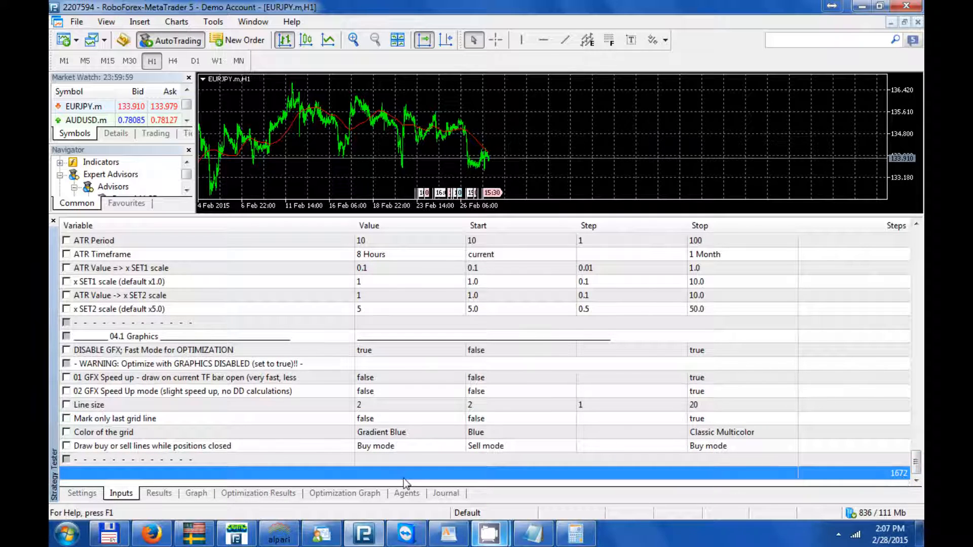
pyautogui.click(82, 493)
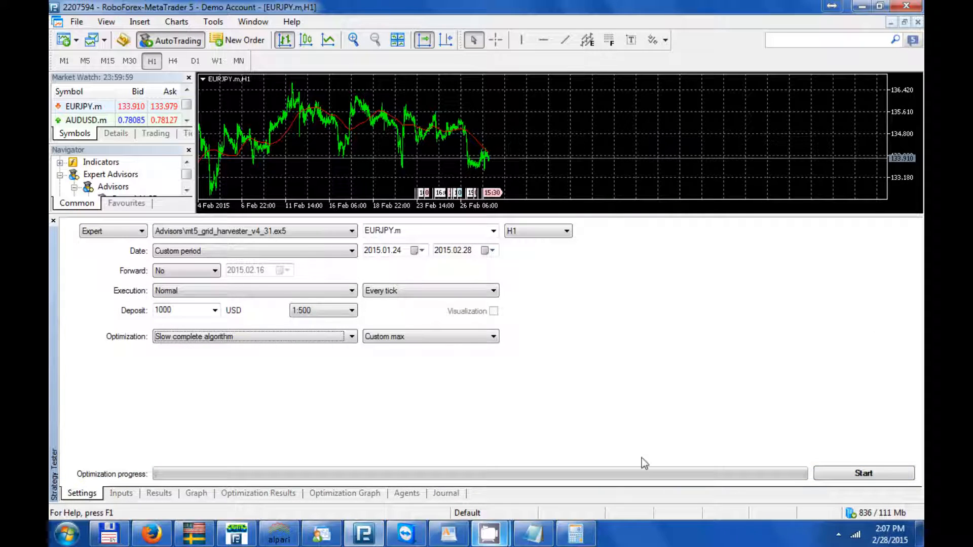
# - Review the available testing agents and start the optimization
pyautogui.click(414, 495)
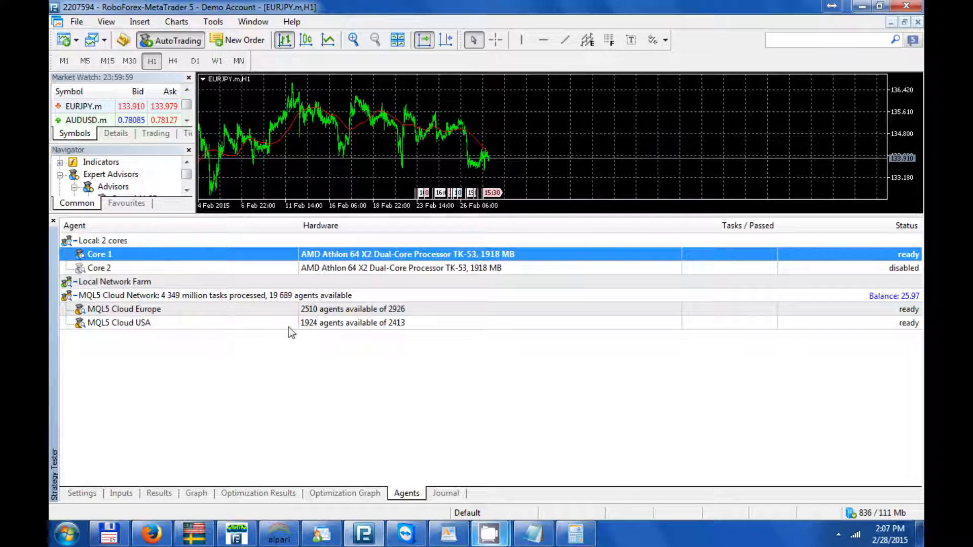
pyautogui.click(81, 494)
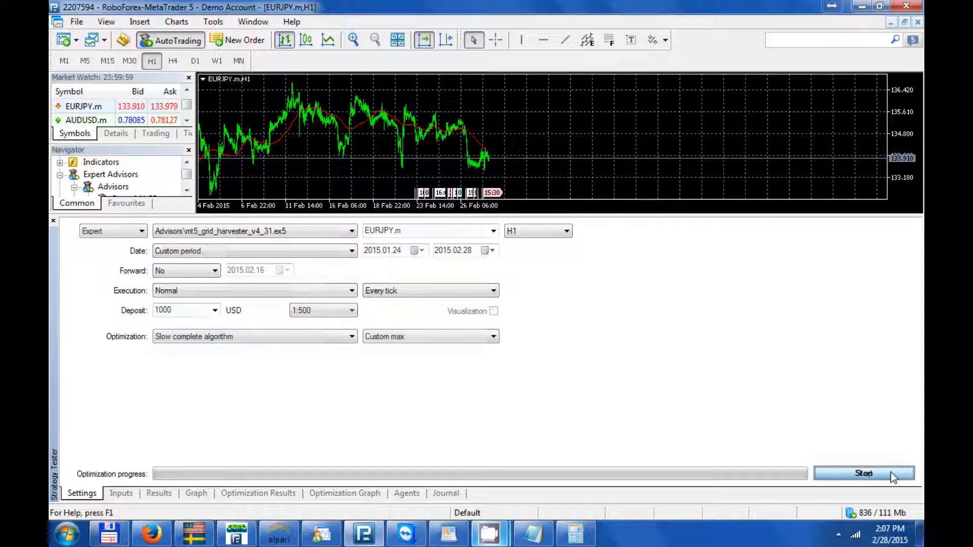
pyautogui.click(864, 473)
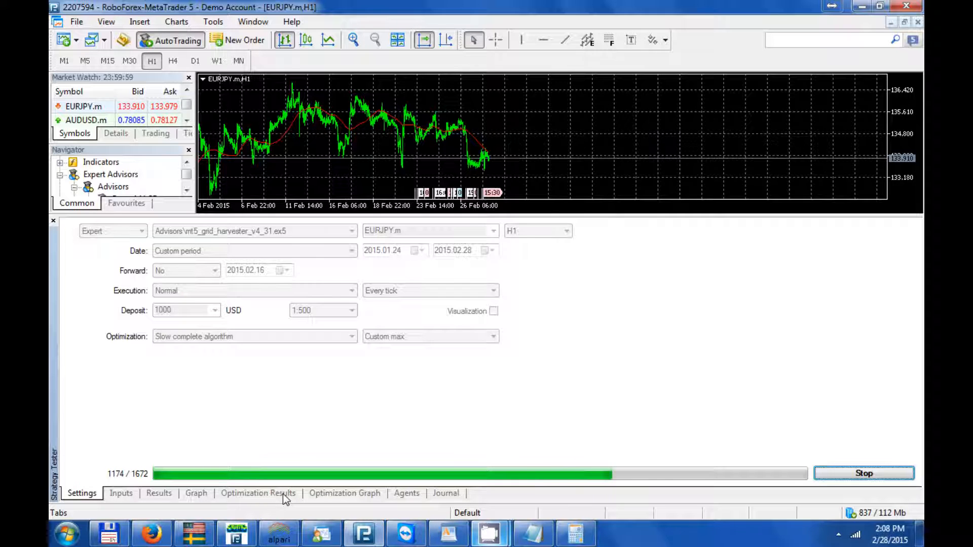
# - Sort the optimization results by profit and open pass 786
pyautogui.click(283, 493)
pyautogui.click(400, 226)
pyautogui.click(405, 242)
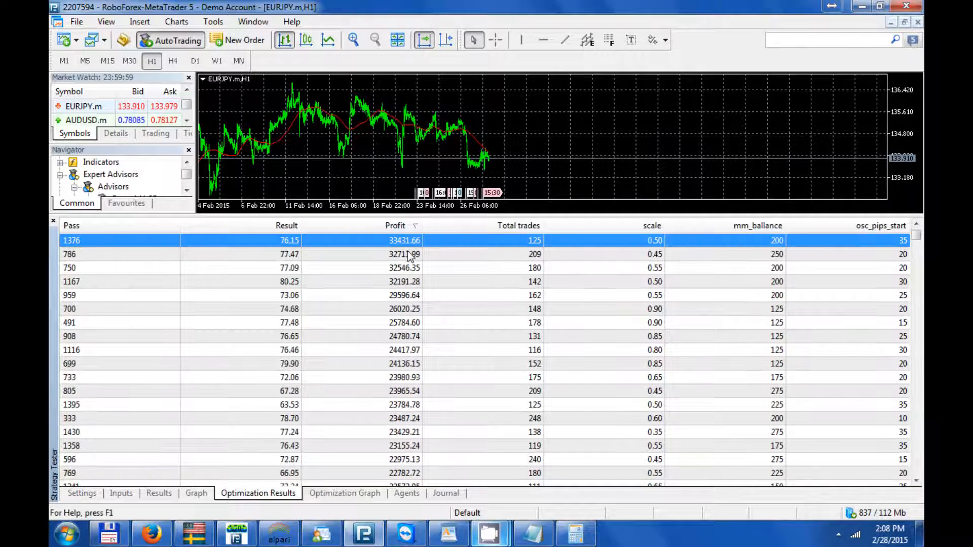
pyautogui.click(394, 256)
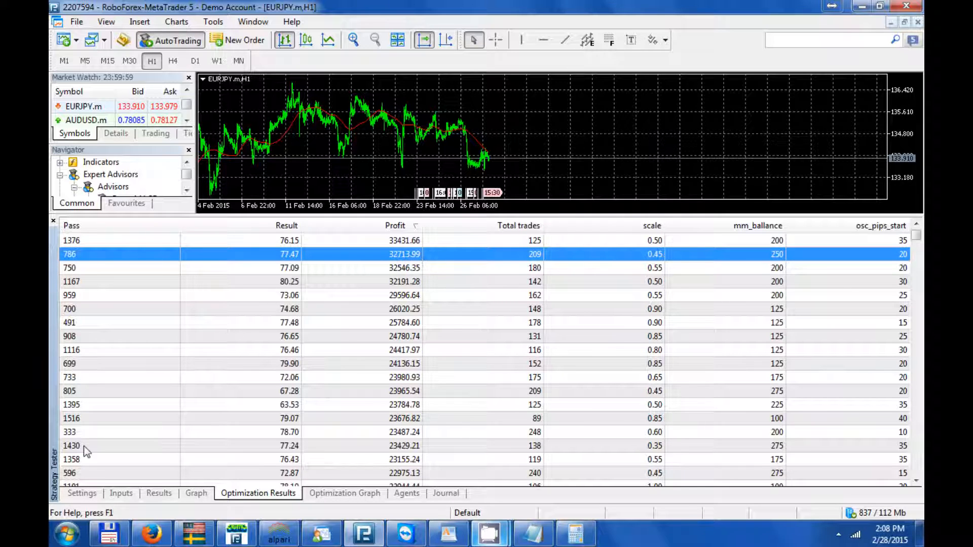
# - Stop the running optimization, view the balance and equity graph of pass 786, and stop the test
pyautogui.click(82, 493)
pyautogui.click(837, 476)
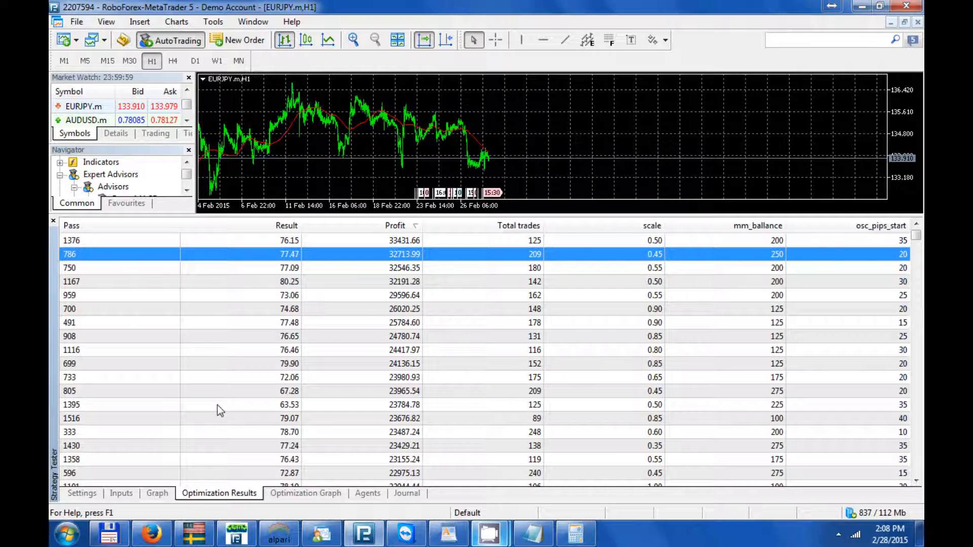
pyautogui.click(150, 496)
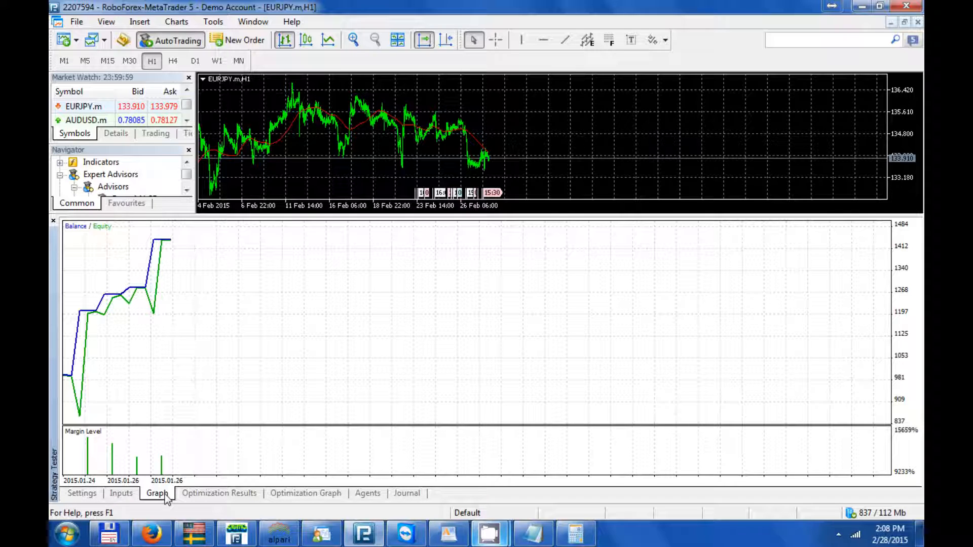
pyautogui.click(82, 494)
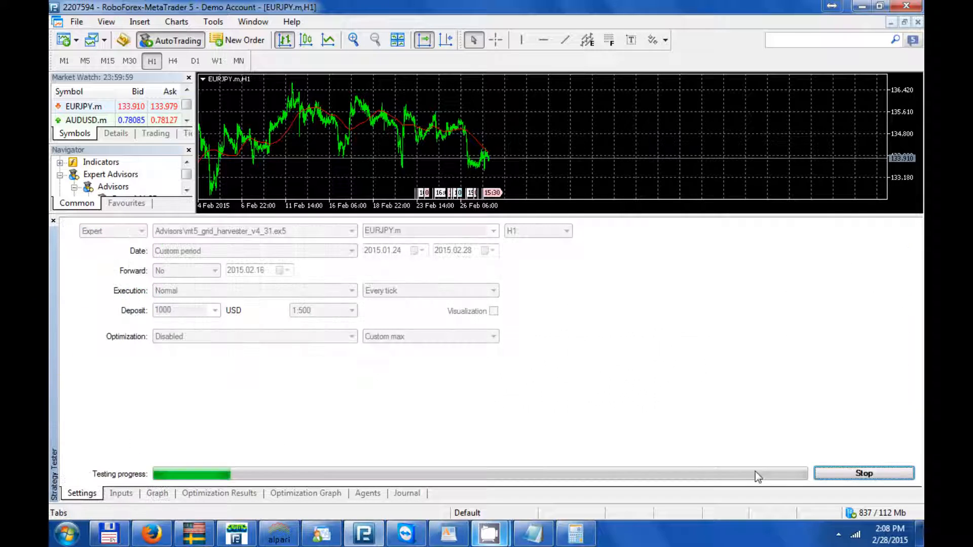
pyautogui.click(865, 473)
# - Disable optimization of Scale of the grid, Money management base ballance and Open trade in distance from MA
pyautogui.click(122, 494)
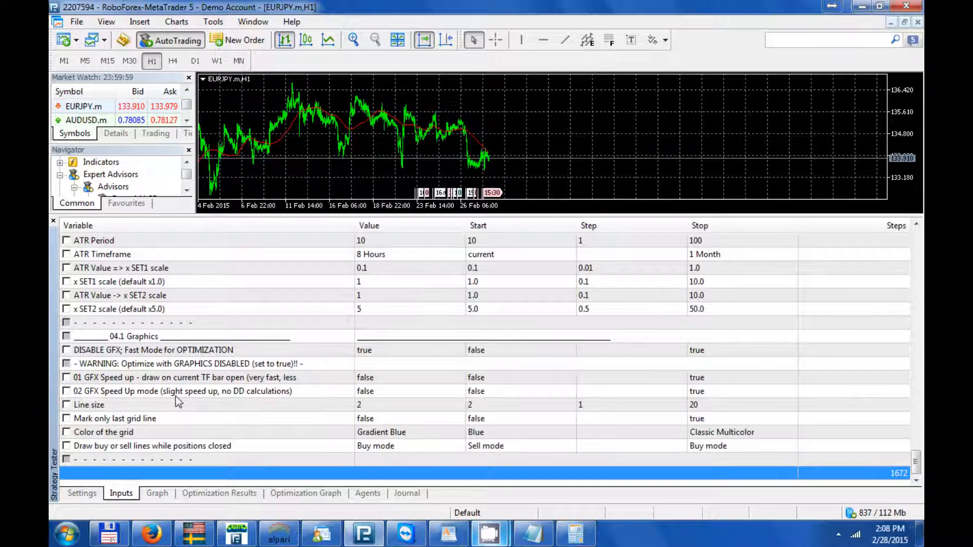
pyautogui.scroll(9, 176, 396)
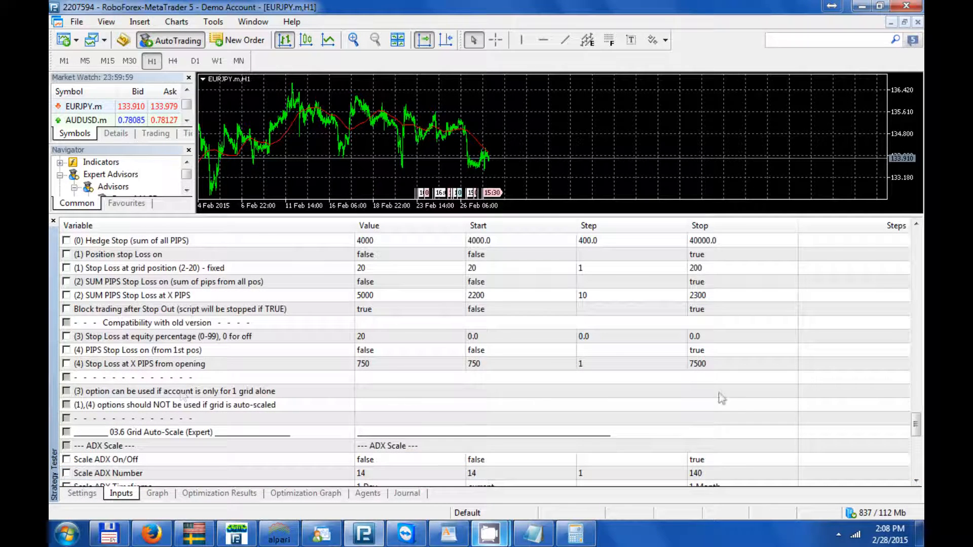
pyautogui.moveTo(920, 425); pyautogui.dragTo(923, 297)
pyautogui.click(66, 364)
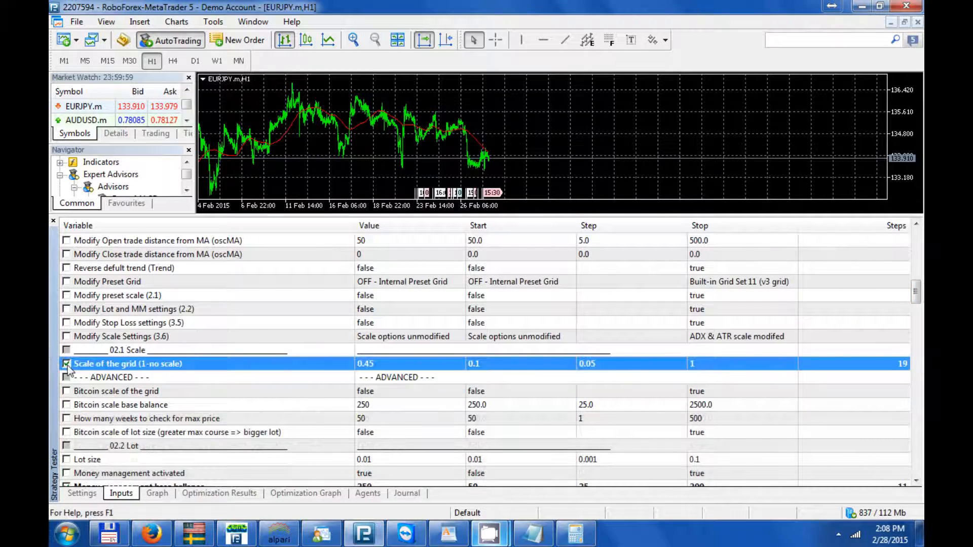
pyautogui.scroll(-2, 68, 366)
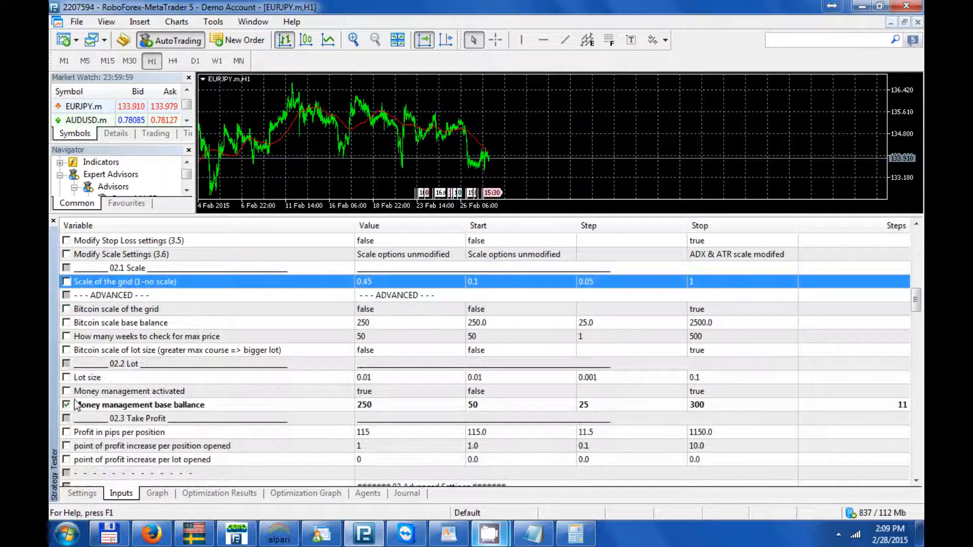
pyautogui.click(67, 405)
pyautogui.scroll(-2, 68, 408)
pyautogui.scroll(-5, 68, 408)
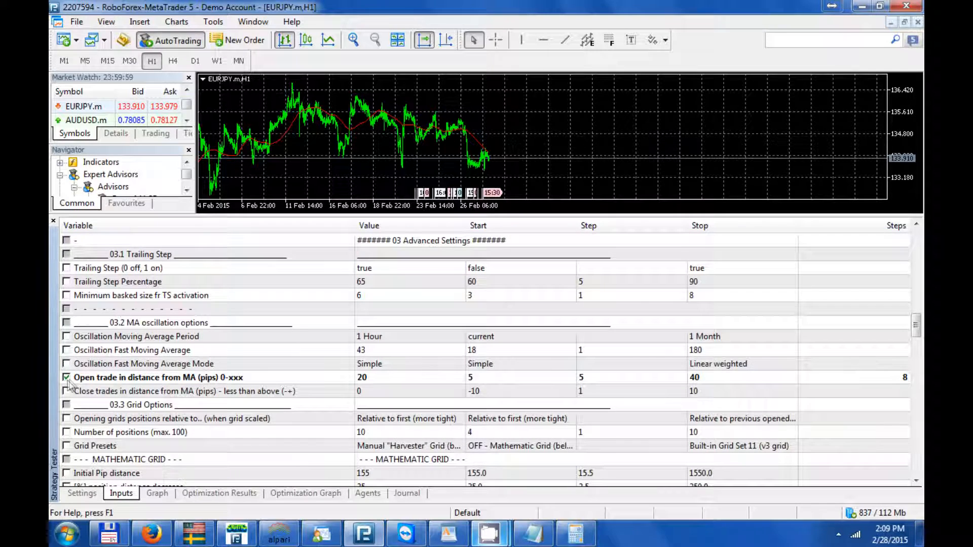
pyautogui.click(67, 378)
# - Enable optimization of Trailing Step Percentage and Minimum basked size fr TS activation
pyautogui.scroll(2, 140, 370)
pyautogui.click(66, 364)
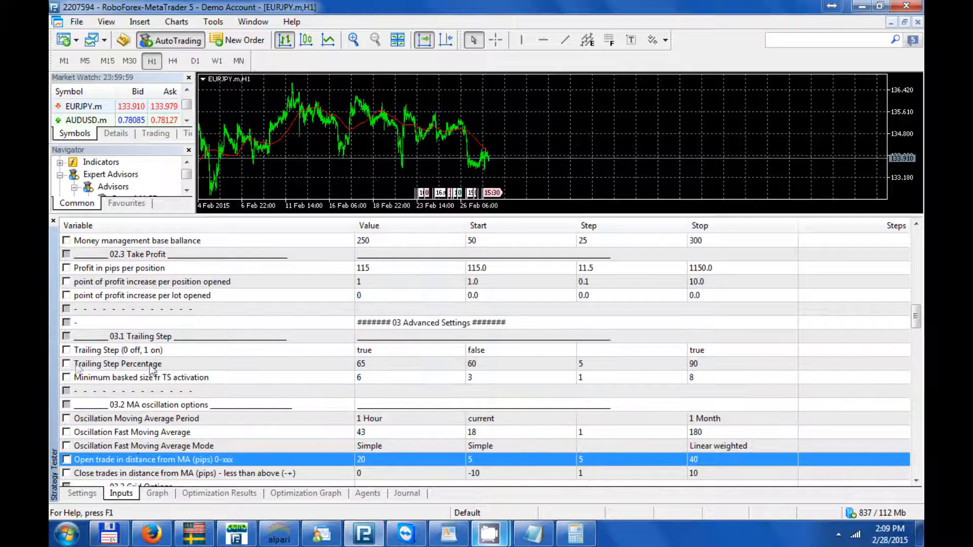
pyautogui.click(66, 378)
pyautogui.click(66, 378)
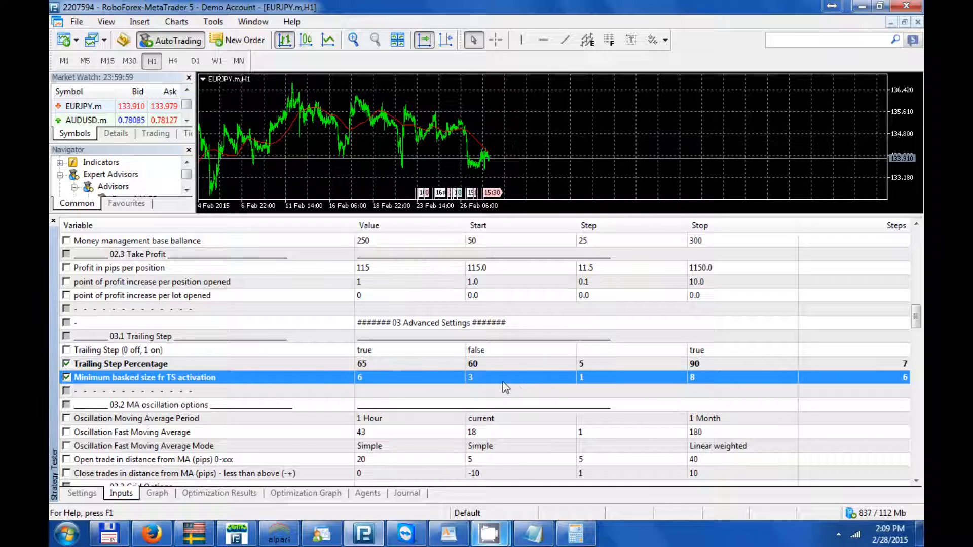
# - Start an optimization run using the slow complete algorithm
pyautogui.click(79, 497)
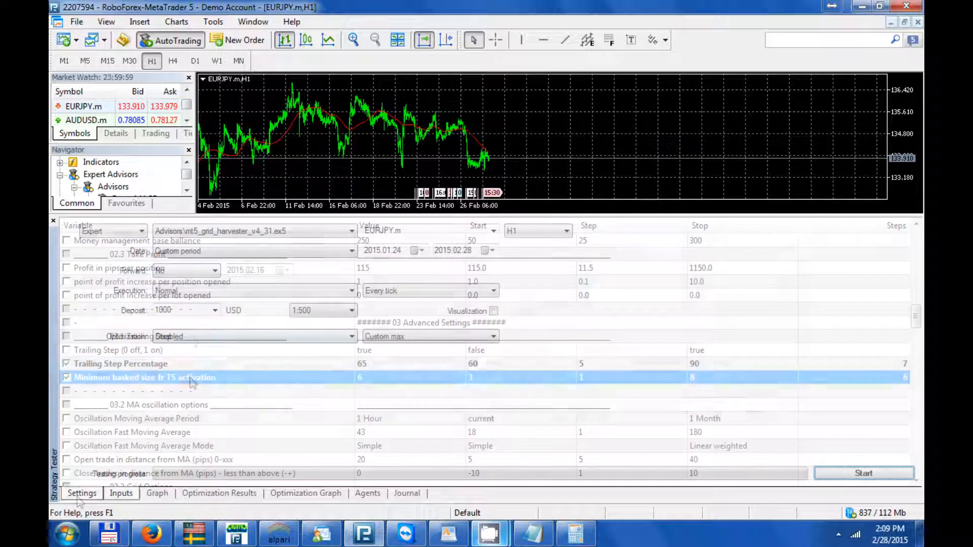
pyautogui.click(194, 336)
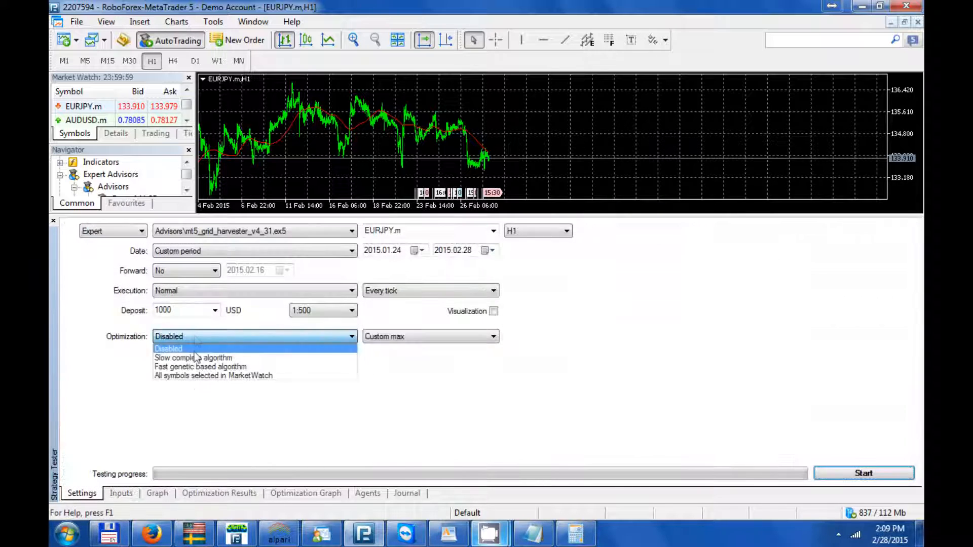
pyautogui.click(196, 358)
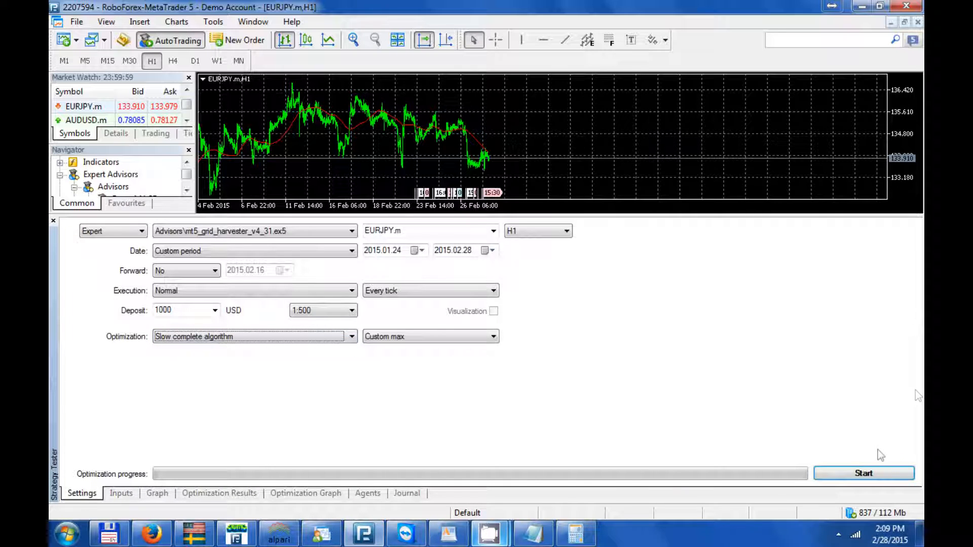
pyautogui.click(867, 474)
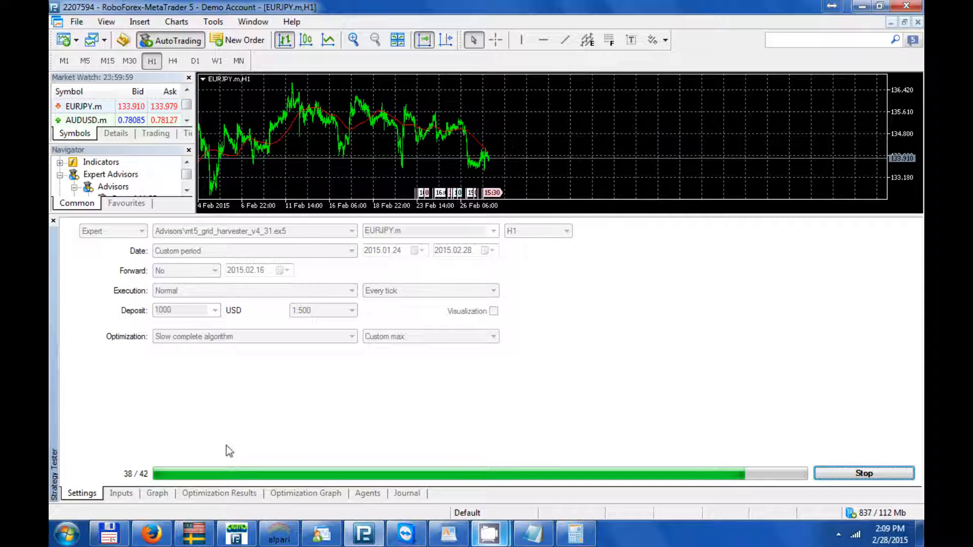
# - Sort the optimization results by profit, run the top pass 13 as a single test, and stop it
pyautogui.click(237, 492)
pyautogui.click(405, 225)
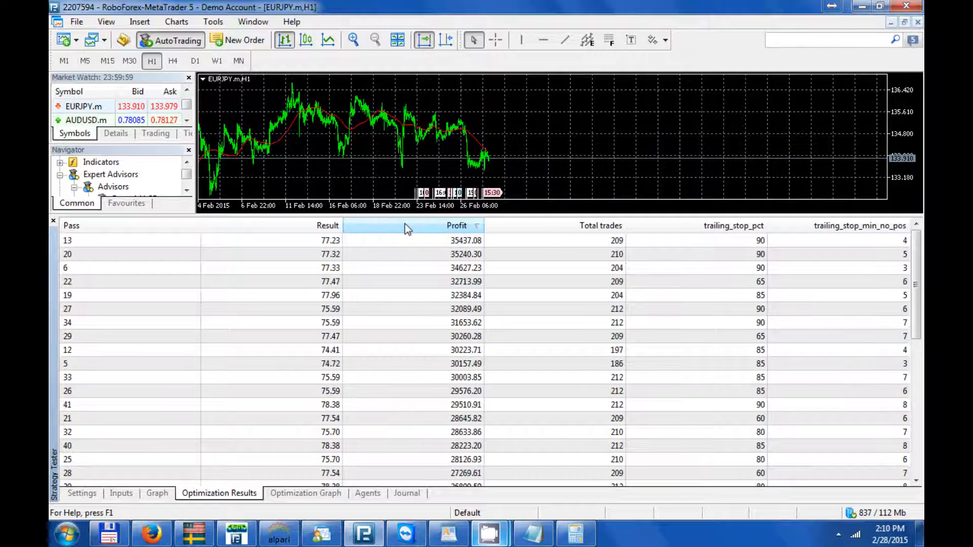
pyautogui.click(412, 241)
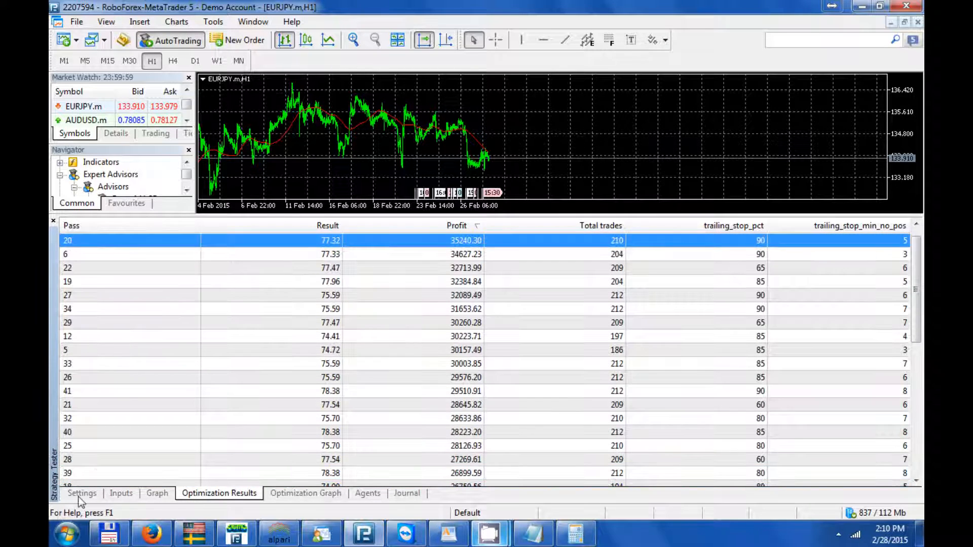
pyautogui.click(83, 494)
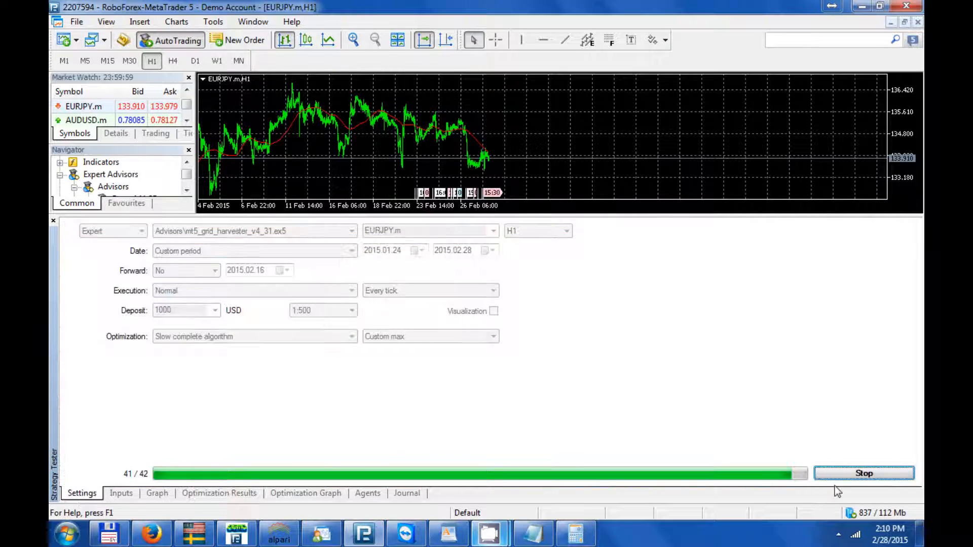
pyautogui.click(222, 494)
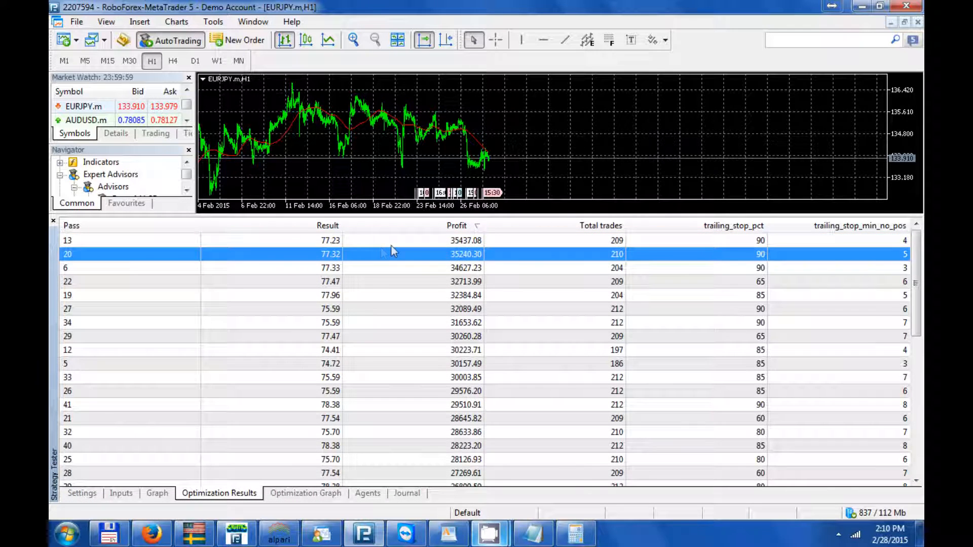
pyautogui.click(390, 245)
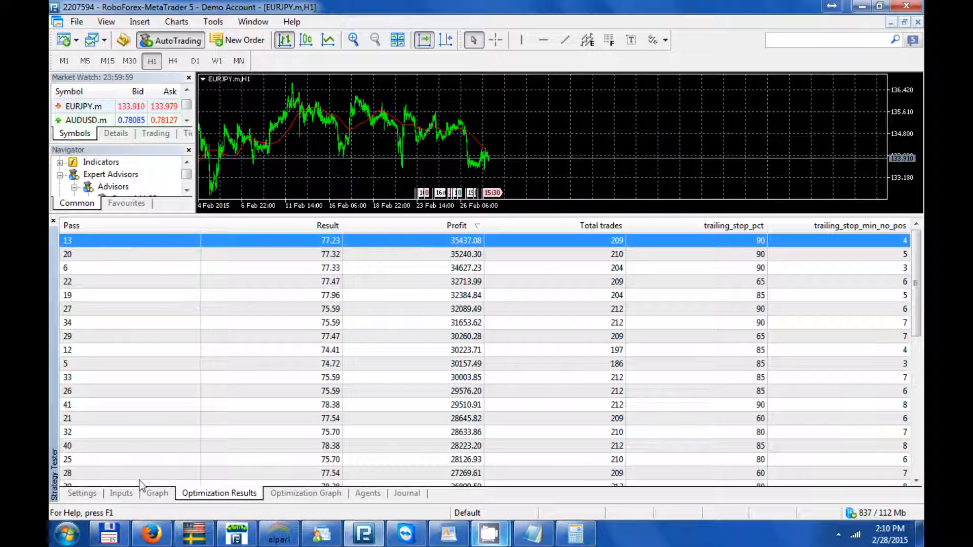
pyautogui.click(92, 494)
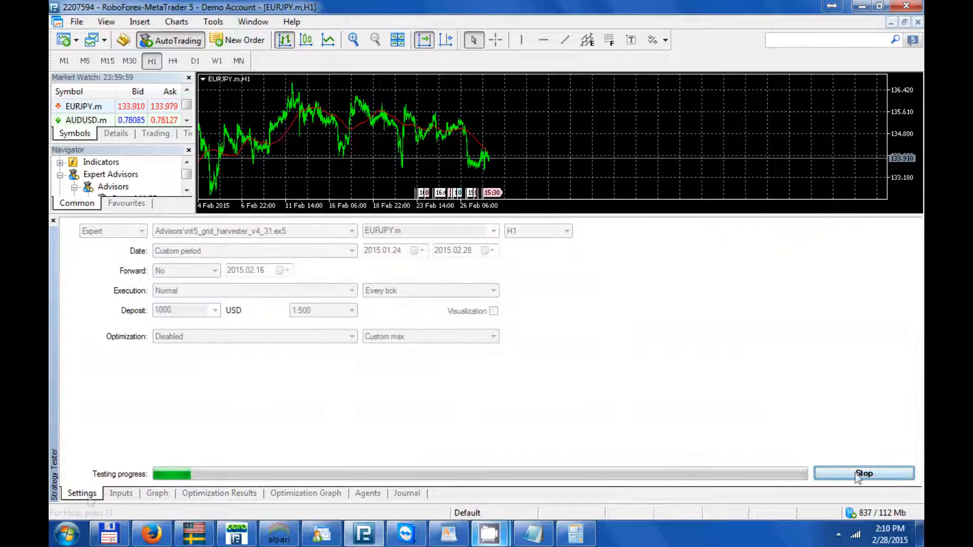
pyautogui.click(857, 474)
# - Disable optimization of Trailing Step Percentage and Minimum basked size fr TS activation, and enable optimization of Number of positions (max. 100)
pyautogui.click(121, 493)
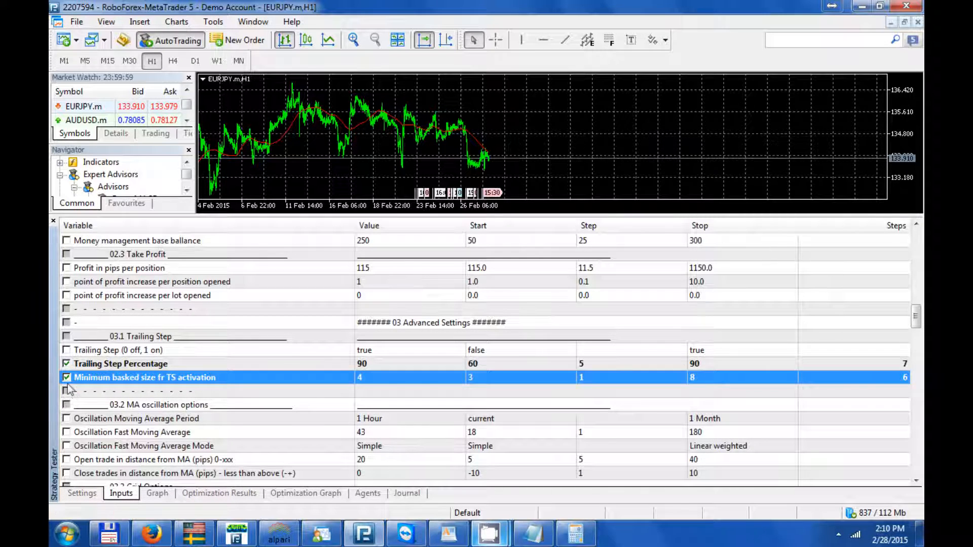
pyautogui.click(66, 377)
pyautogui.click(67, 363)
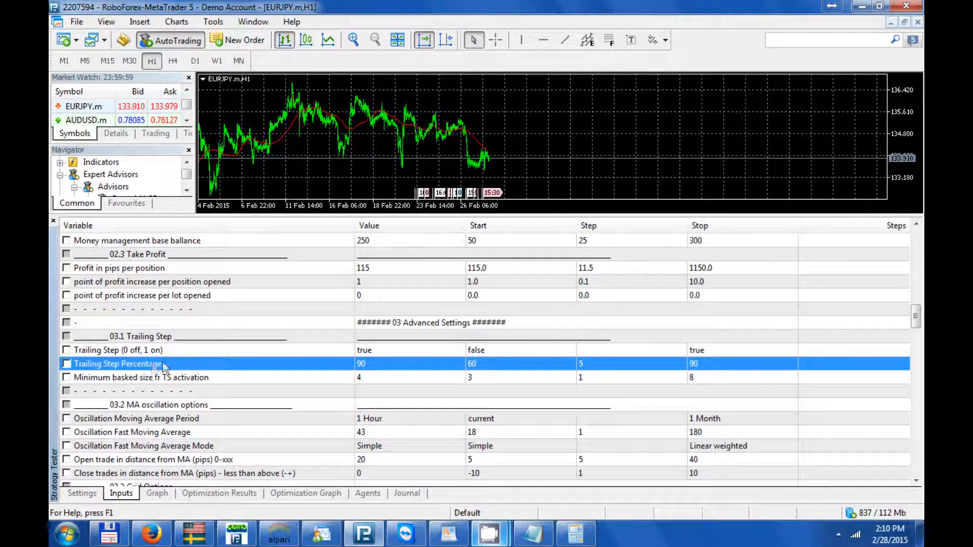
pyautogui.scroll(-4, 157, 367)
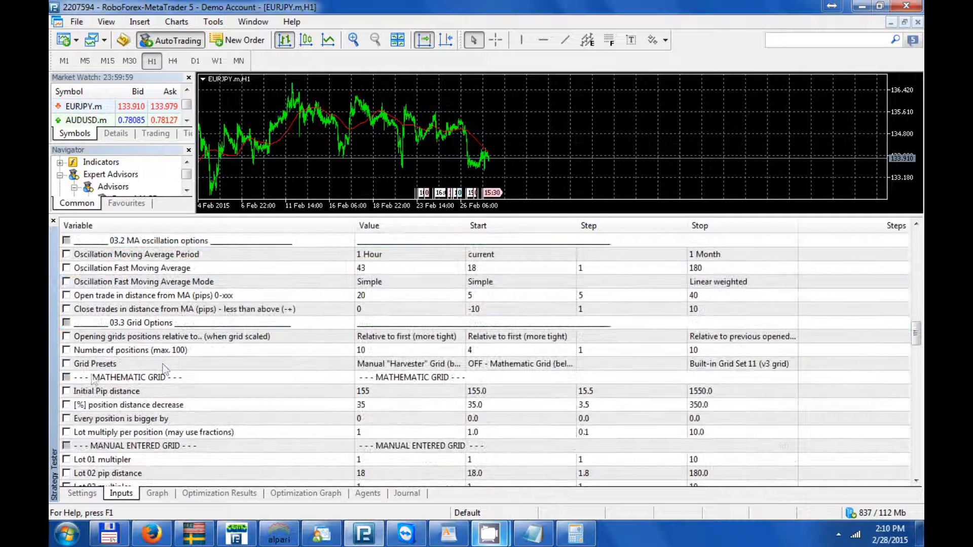
pyautogui.click(67, 350)
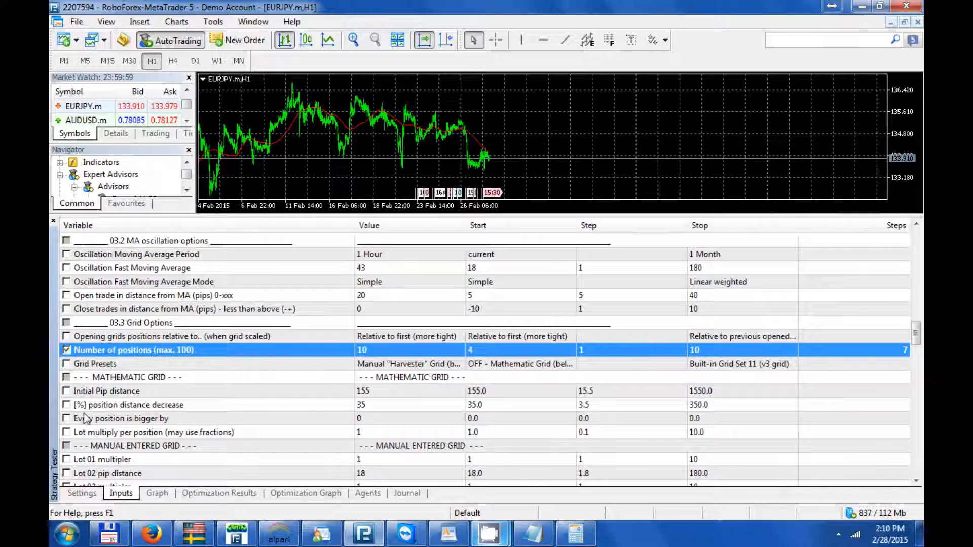
# - Start a slow complete algorithm optimization over the number of positions
pyautogui.click(78, 494)
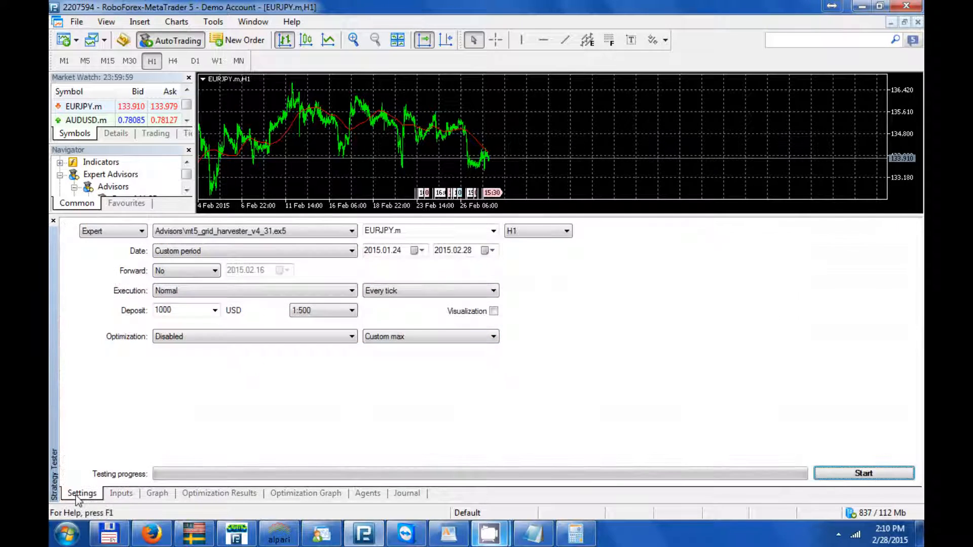
pyautogui.click(187, 339)
pyautogui.click(195, 358)
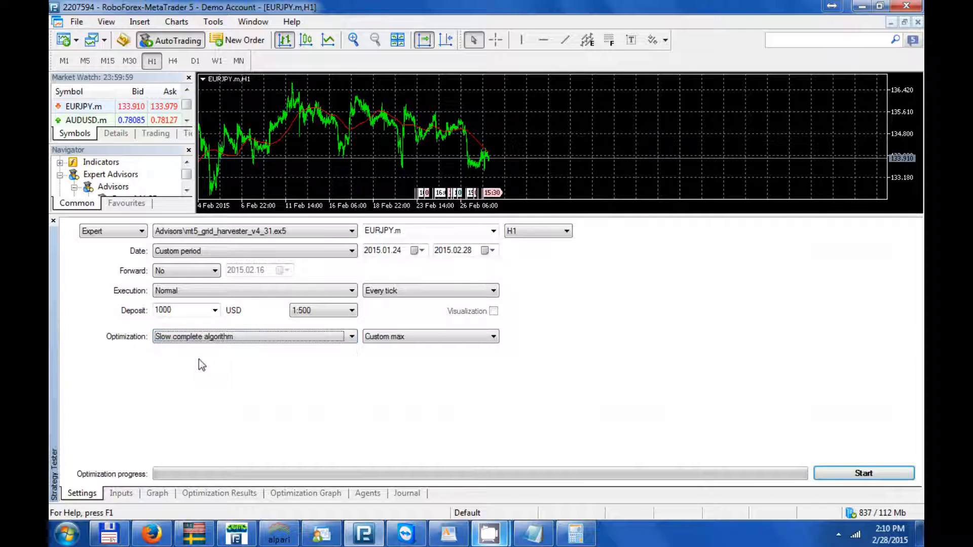
pyautogui.click(843, 472)
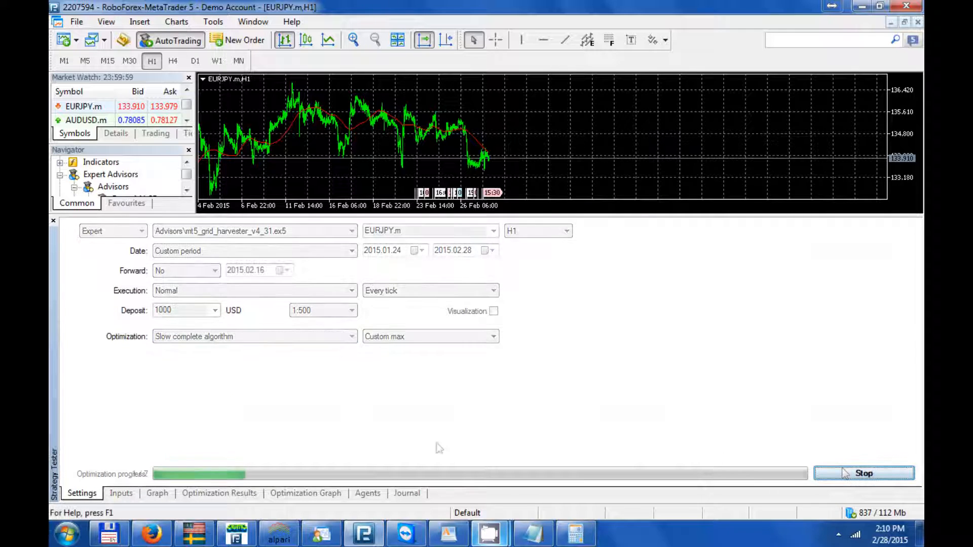
# - Sort the optimization results by pips_no and open pass 5
pyautogui.click(226, 495)
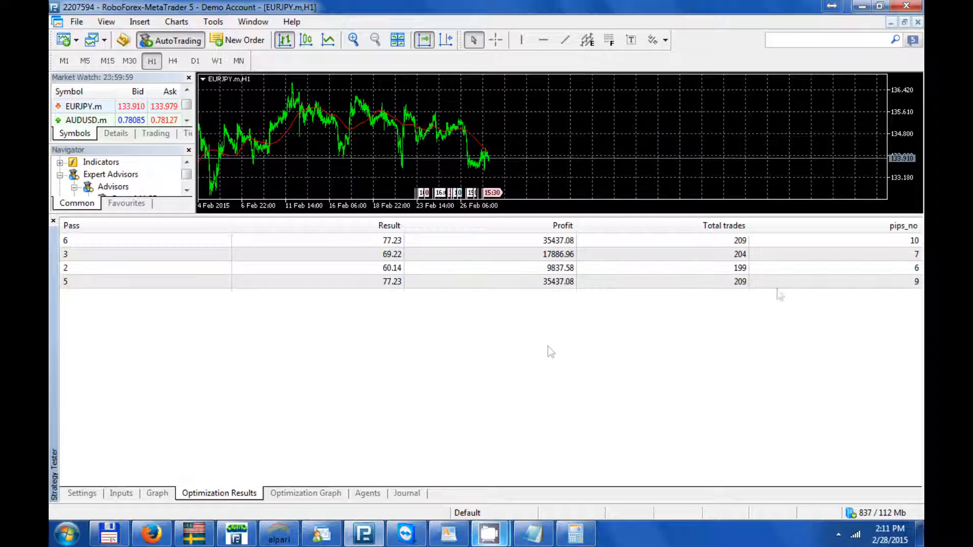
pyautogui.click(807, 226)
pyautogui.click(567, 268)
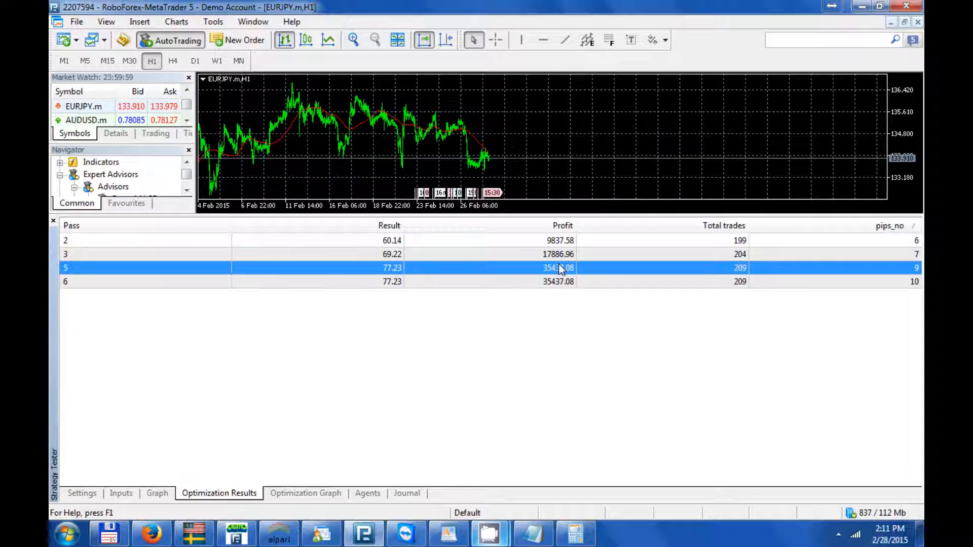
pyautogui.click(363, 496)
pyautogui.click(233, 495)
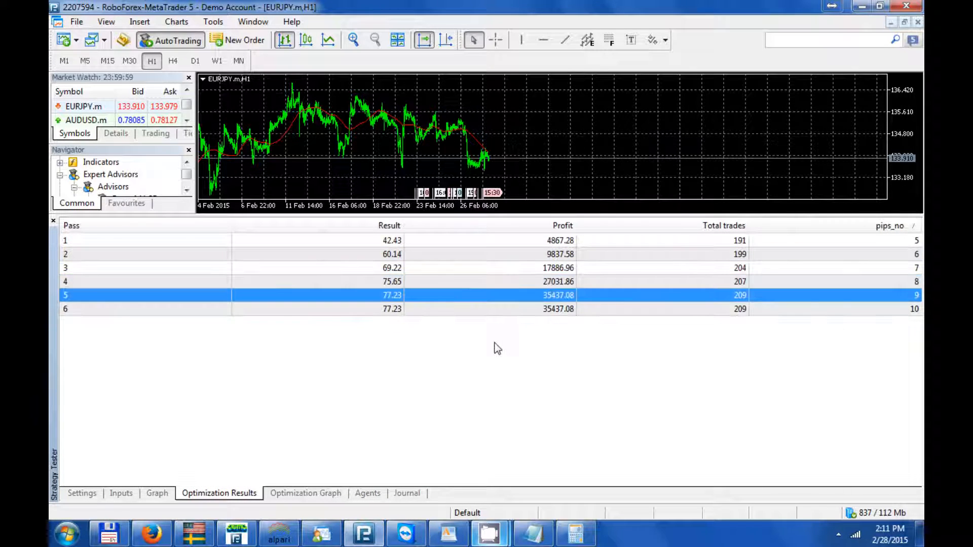
pyautogui.click(555, 283)
pyautogui.click(568, 294)
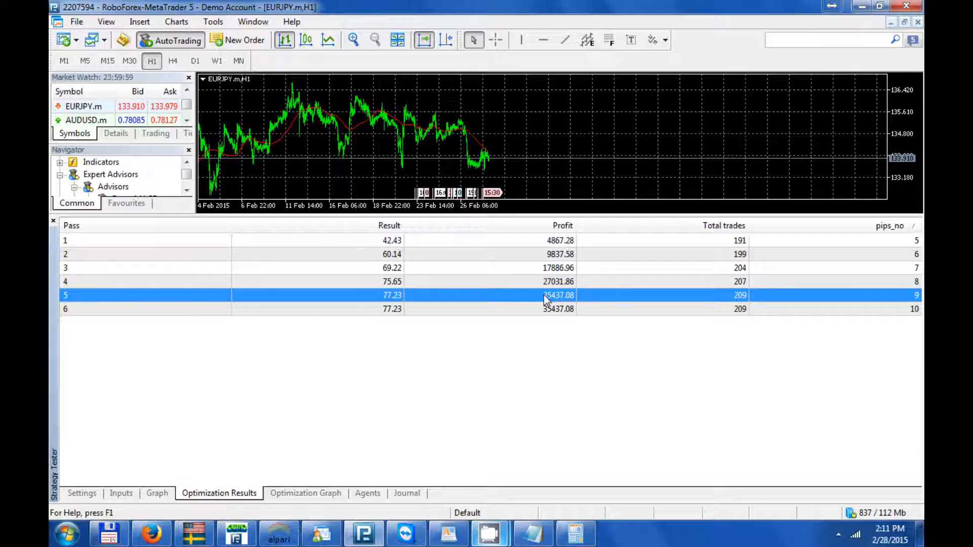
# - Stop the single test of pass 5 running in the tester
pyautogui.click(78, 496)
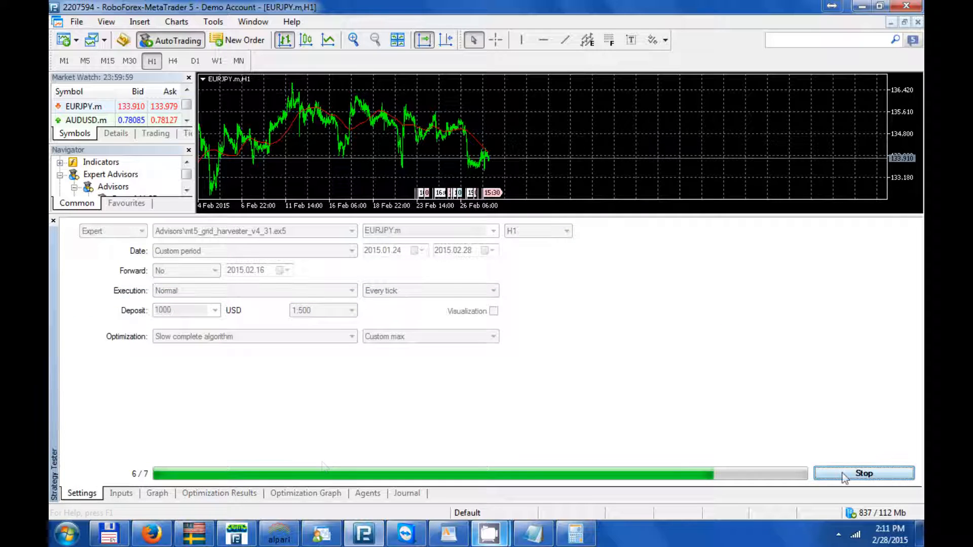
pyautogui.click(223, 494)
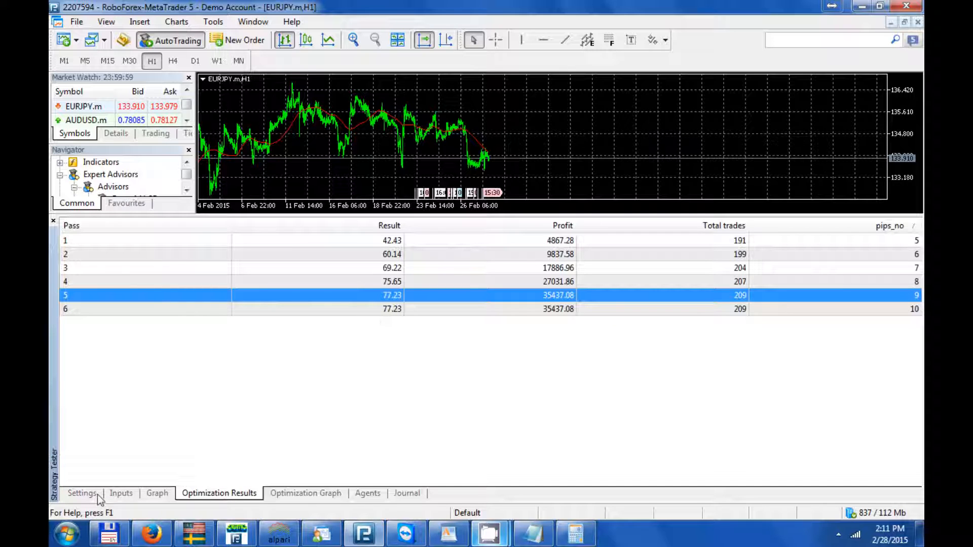
pyautogui.click(82, 494)
pyautogui.click(898, 474)
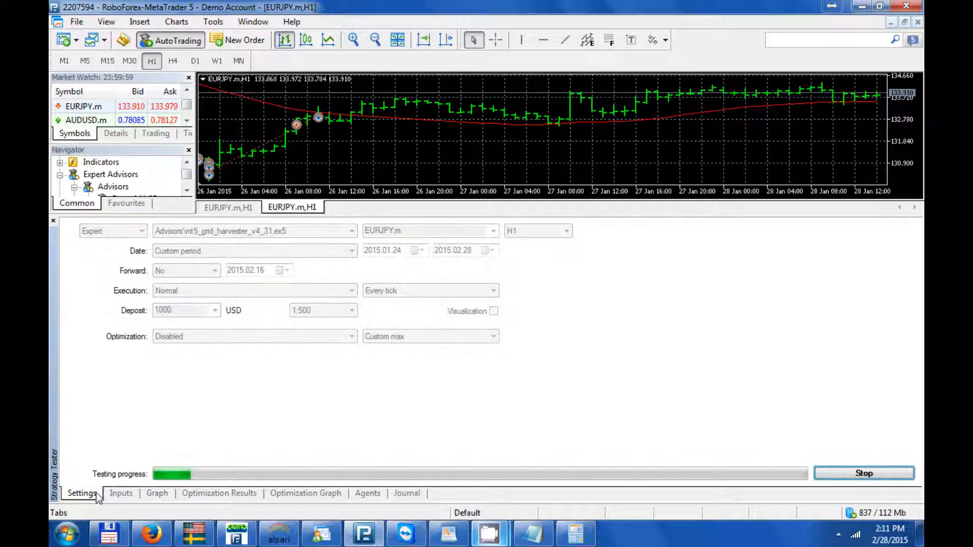
pyautogui.click(831, 476)
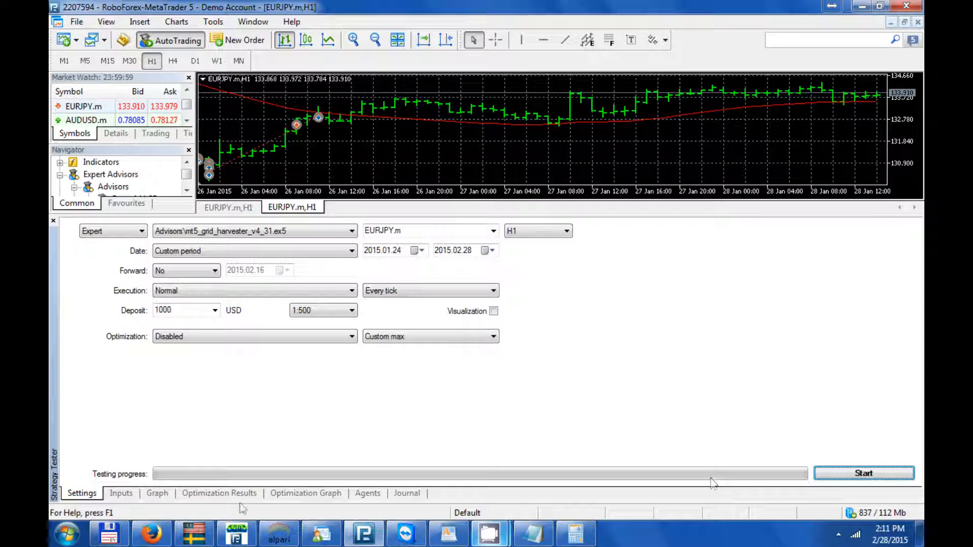
# - Set (2) SUM PIPS Stop Loss on (sum of pips from all pos) to true
pyautogui.click(125, 497)
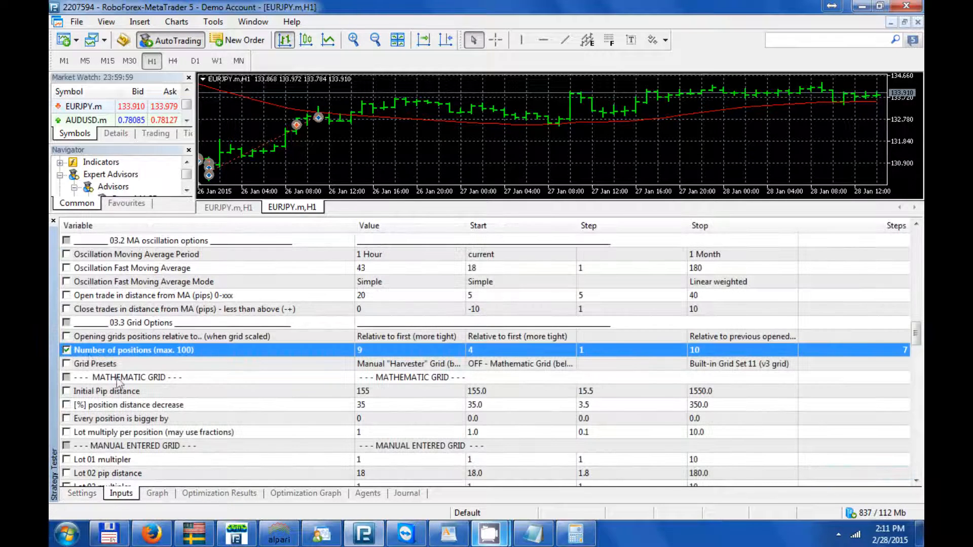
pyautogui.scroll(-5, 81, 370)
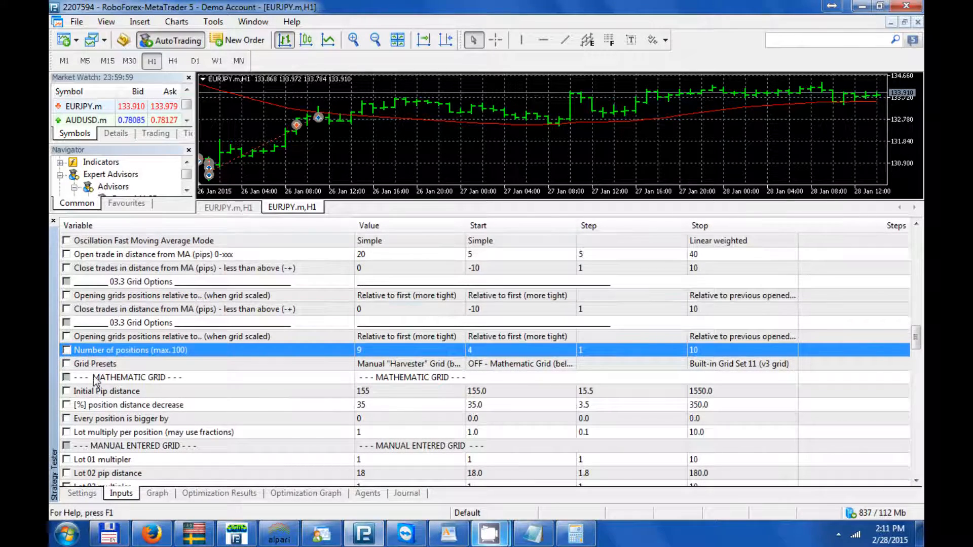
pyautogui.scroll(-10, 95, 380)
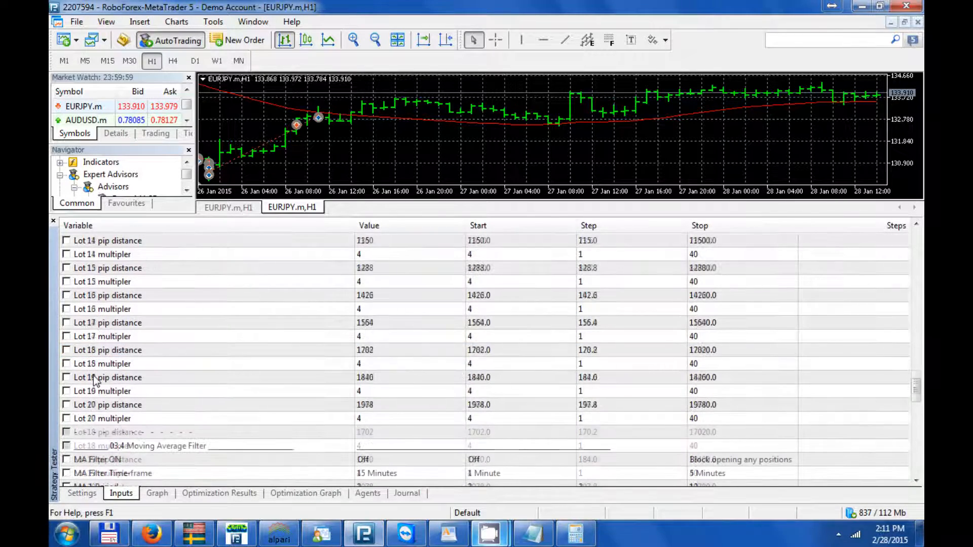
pyautogui.scroll(-4, 96, 381)
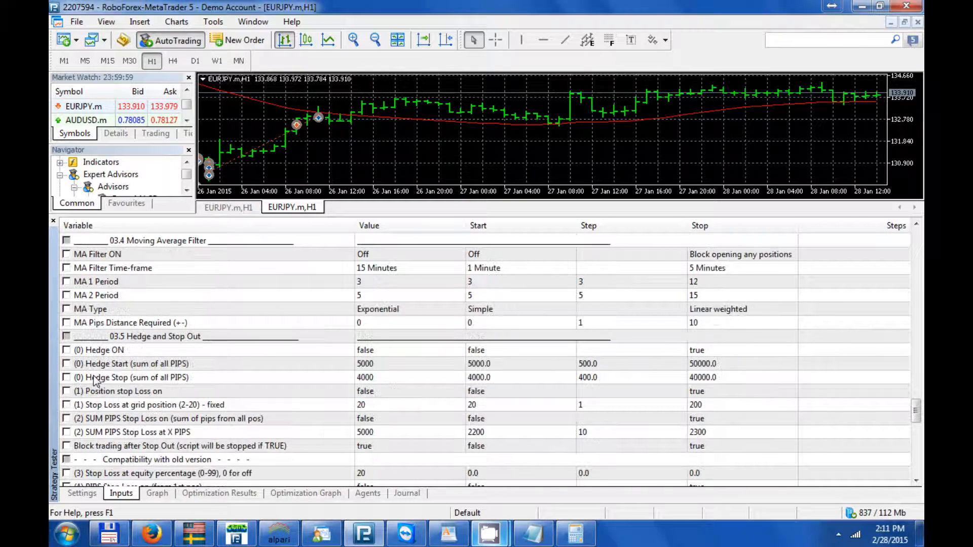
pyautogui.click(366, 418)
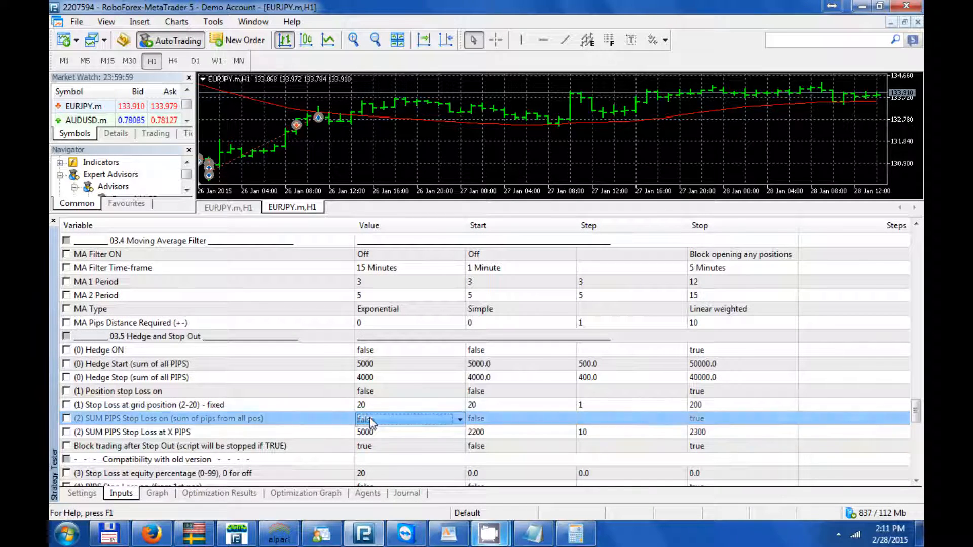
pyautogui.click(369, 419)
pyautogui.click(372, 440)
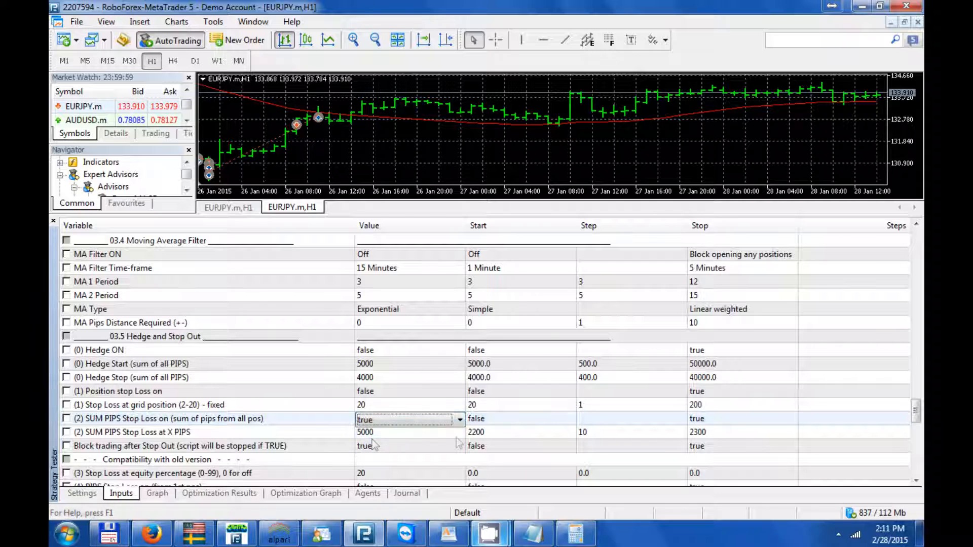
# - Set the (2) SUM PIPS Stop Loss at X PIPS optimization range to start 100, step 100, stop 3000
pyautogui.click(479, 434)
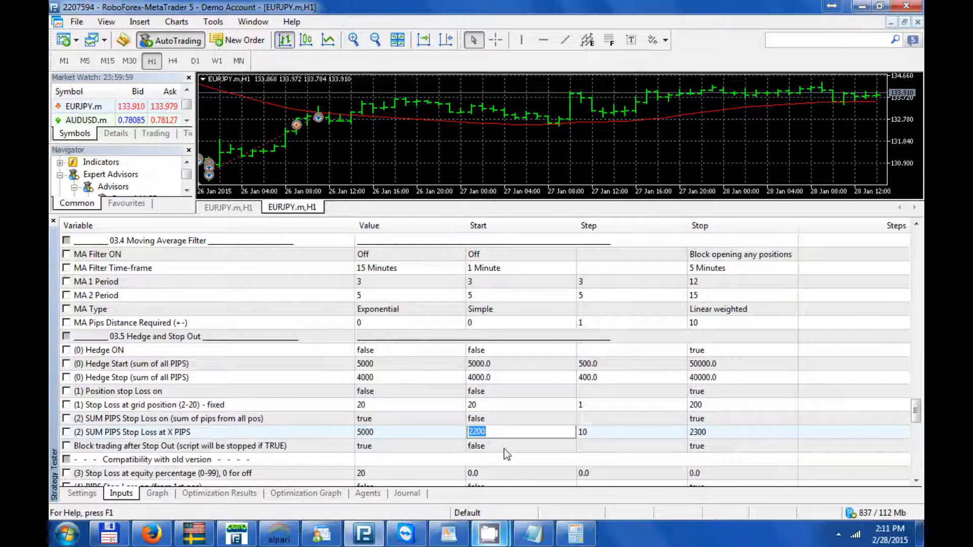
pyautogui.write('100')
pyautogui.press('Return')
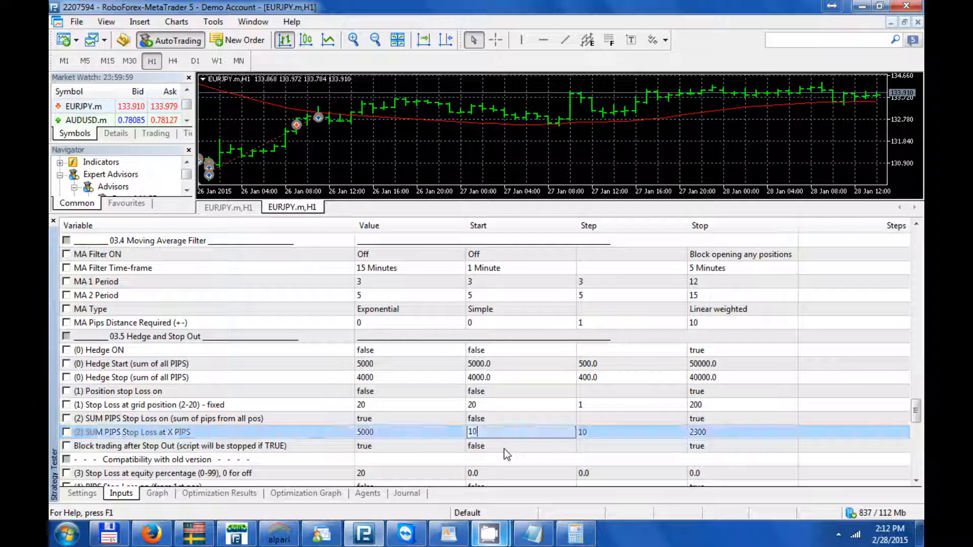
pyautogui.click(595, 435)
pyautogui.write('100')
pyautogui.click(694, 432)
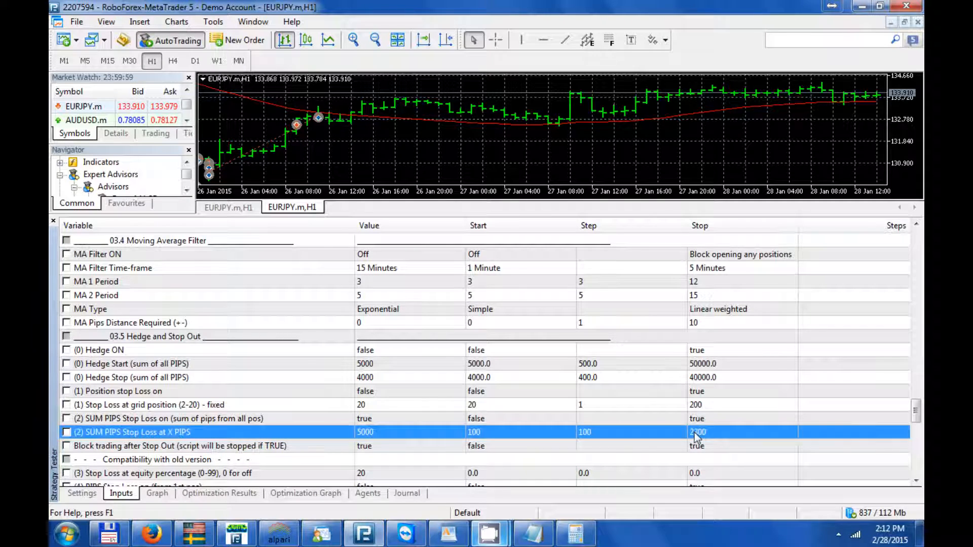
pyautogui.click(695, 433)
pyautogui.write('30')
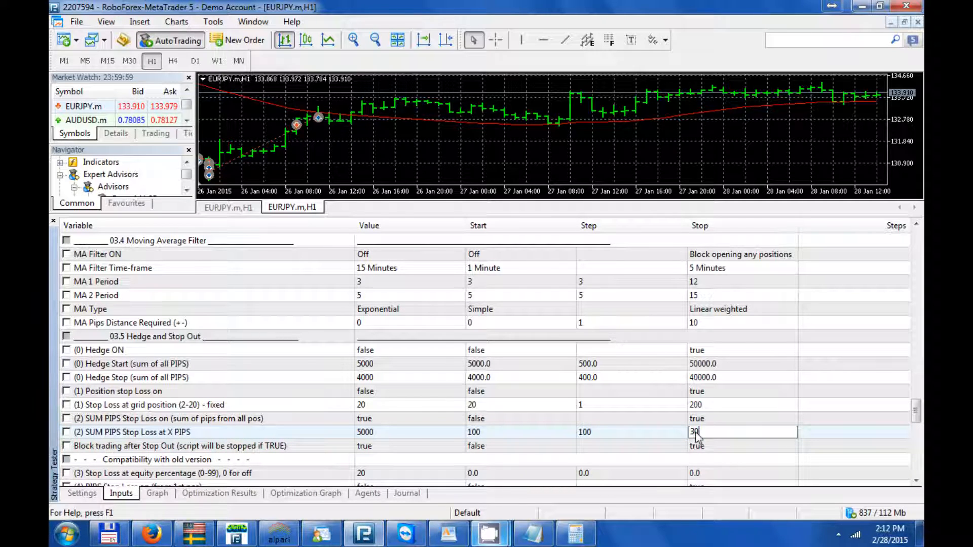
pyautogui.write('00')
pyautogui.press('Return')
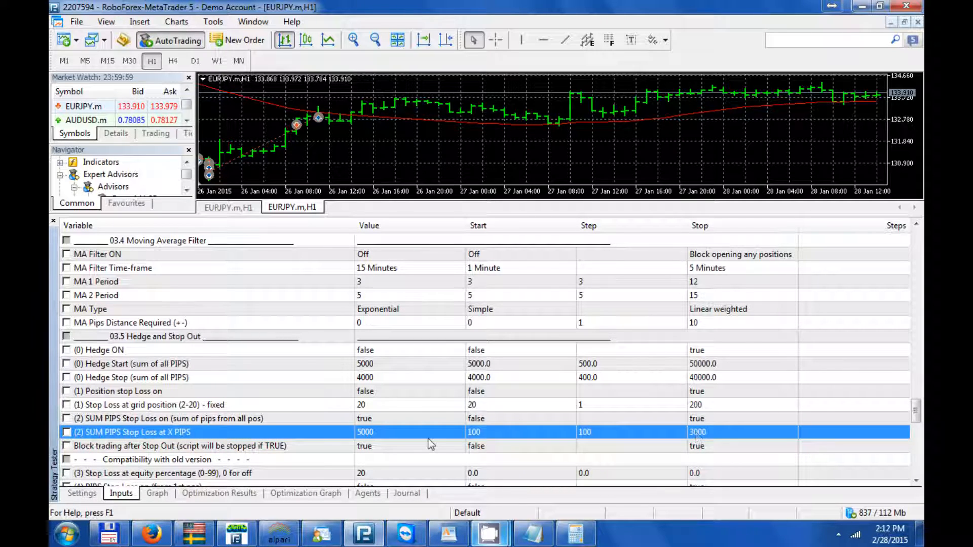
# - Enable optimization of (2) SUM PIPS Stop Loss at X PIPS and set (3) Stop Loss at equity percentage to 0
pyautogui.click(67, 433)
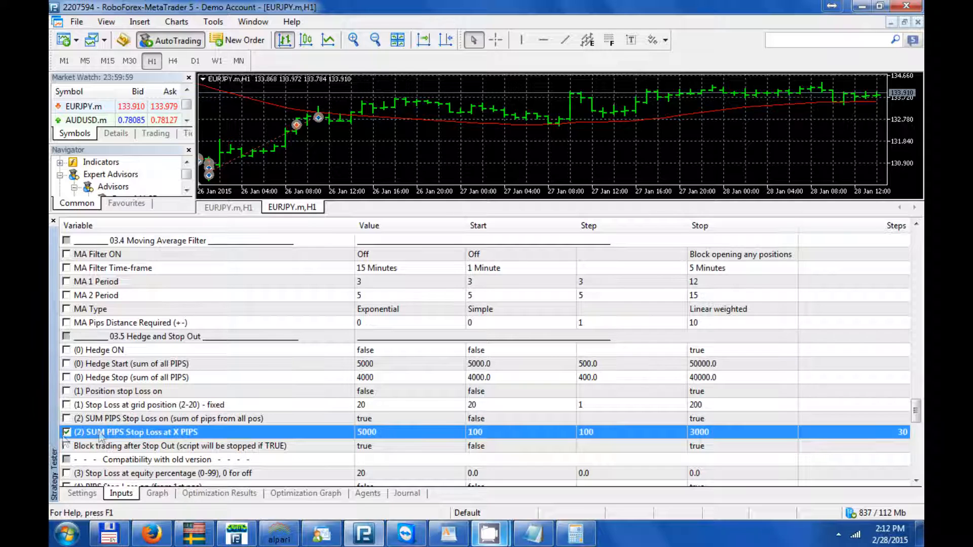
pyautogui.scroll(-2, 171, 431)
pyautogui.click(358, 392)
pyautogui.click(360, 391)
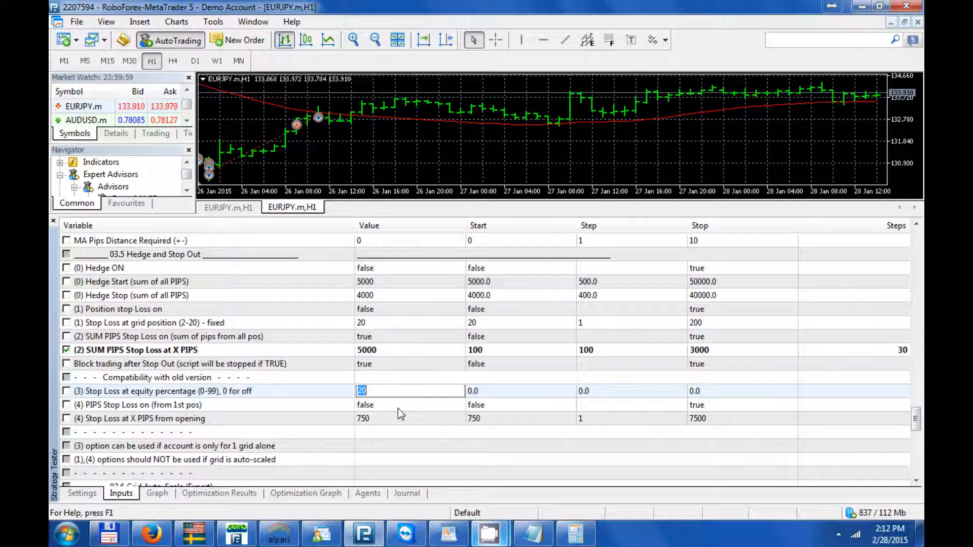
pyautogui.write('0')
pyautogui.press('Return')
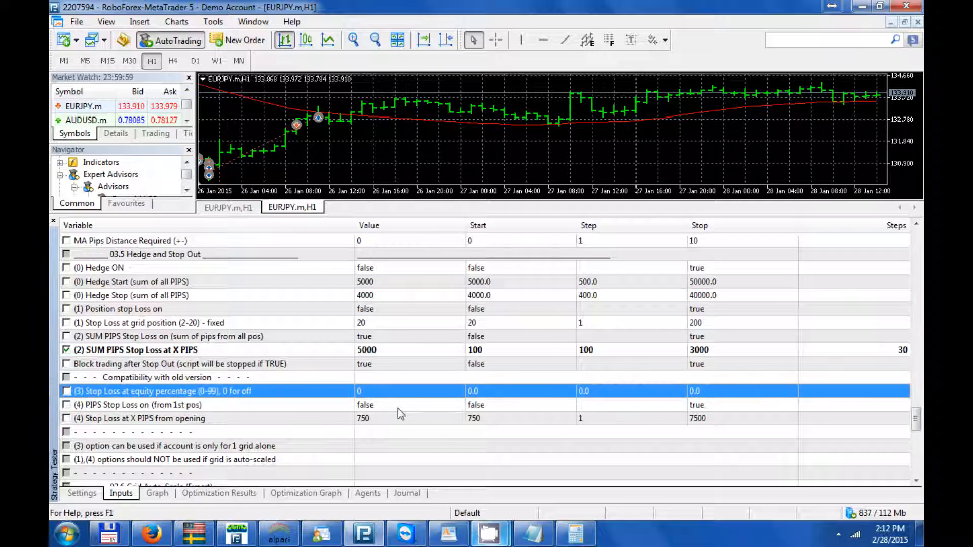
# - Set optimization to Slow complete algorithm and start the optimization
pyautogui.click(82, 493)
pyautogui.click(199, 336)
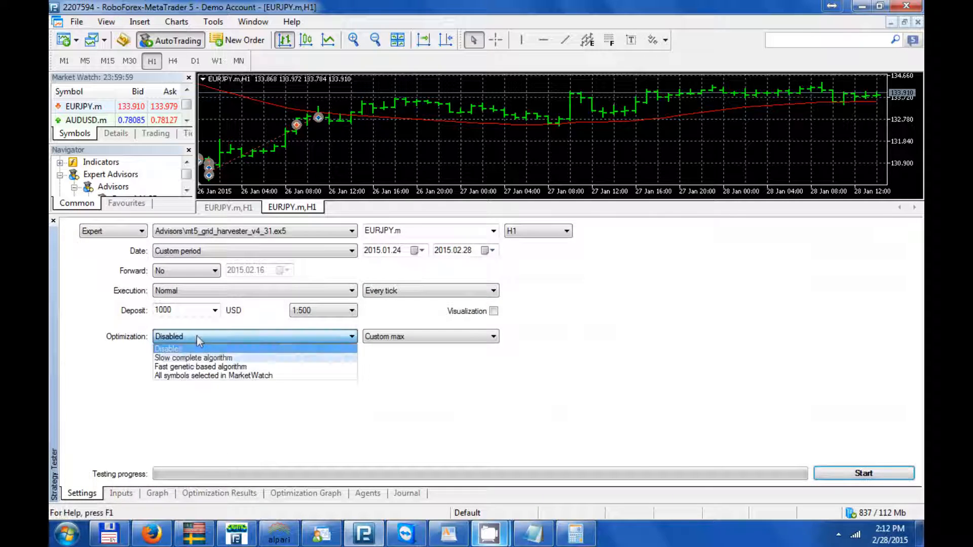
pyautogui.click(200, 349)
pyautogui.click(122, 493)
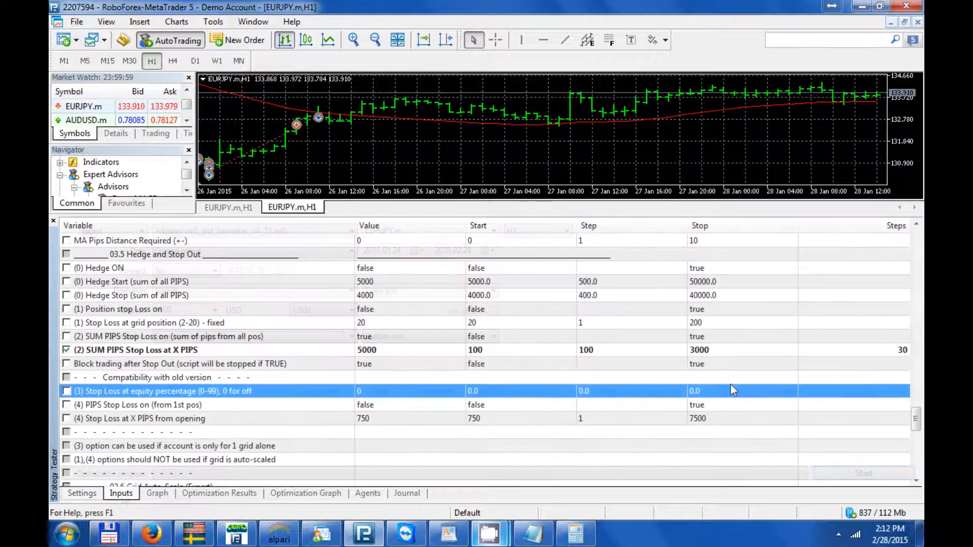
pyautogui.click(917, 480)
pyautogui.moveTo(919, 474); pyautogui.dragTo(920, 431)
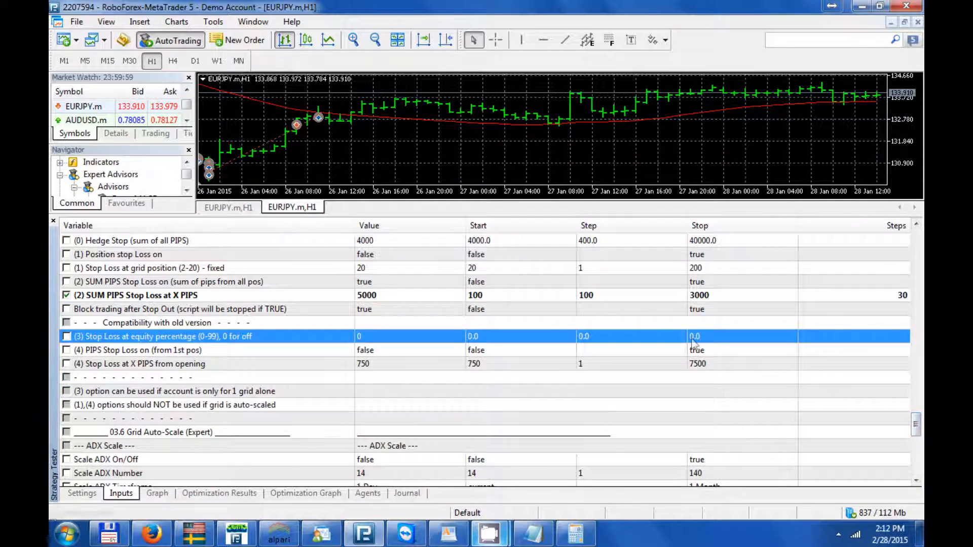
pyautogui.click(81, 494)
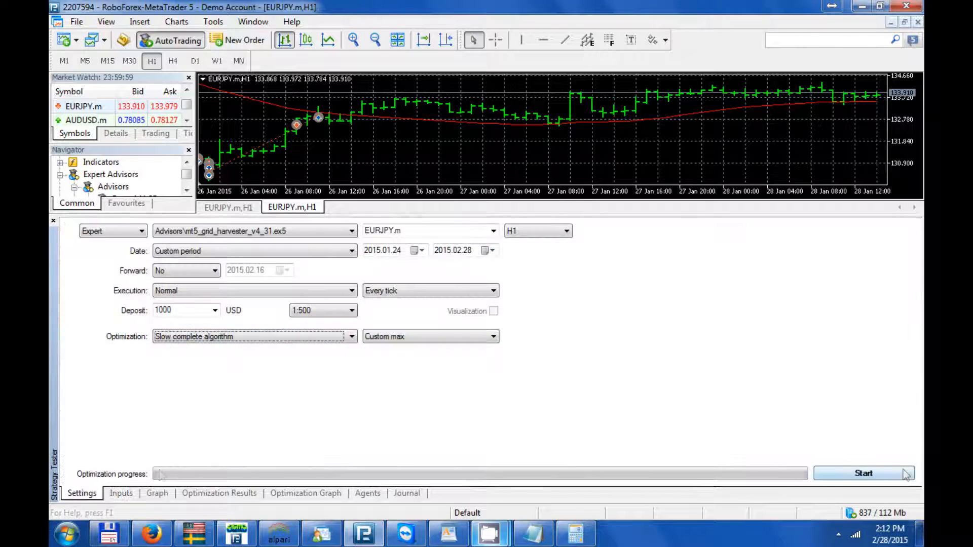
pyautogui.click(864, 473)
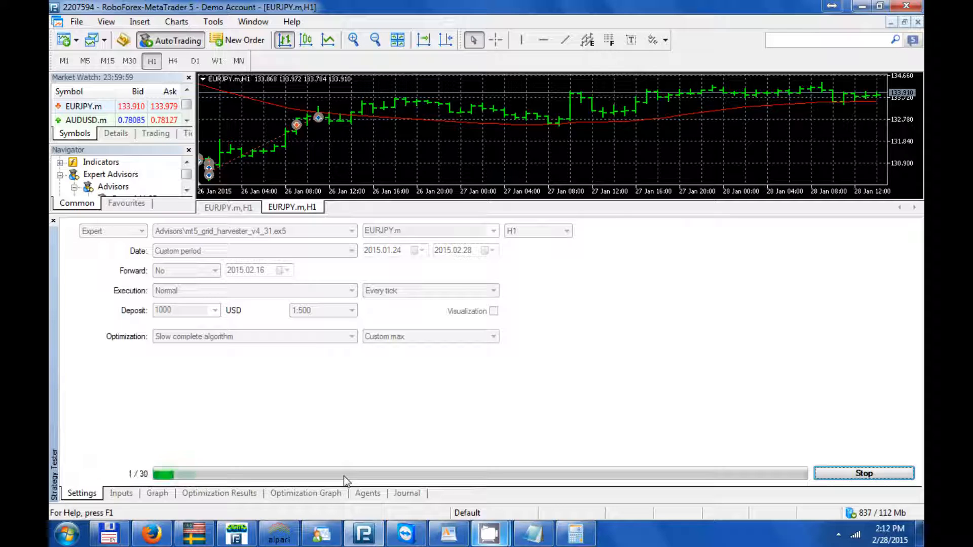
# - Sort the optimization results by ALL_STOP_LOSS_pips_value and examine the passes with the highest stop loss values
pyautogui.click(226, 494)
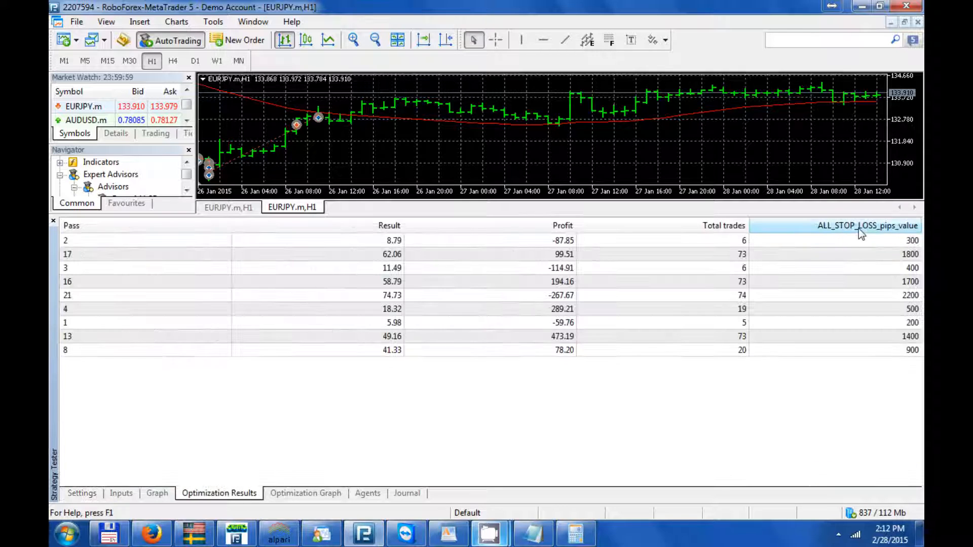
pyautogui.click(858, 226)
pyautogui.click(857, 226)
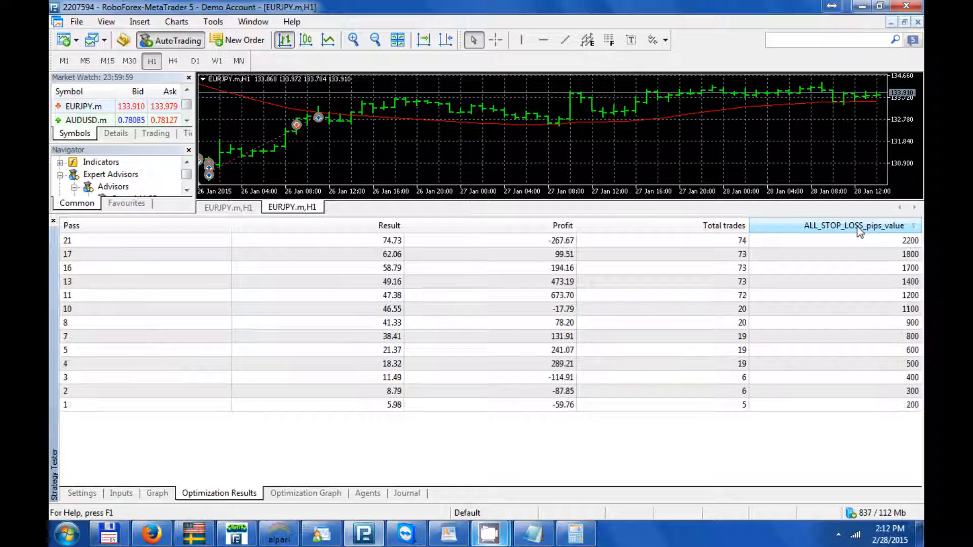
pyautogui.click(856, 226)
pyautogui.click(780, 432)
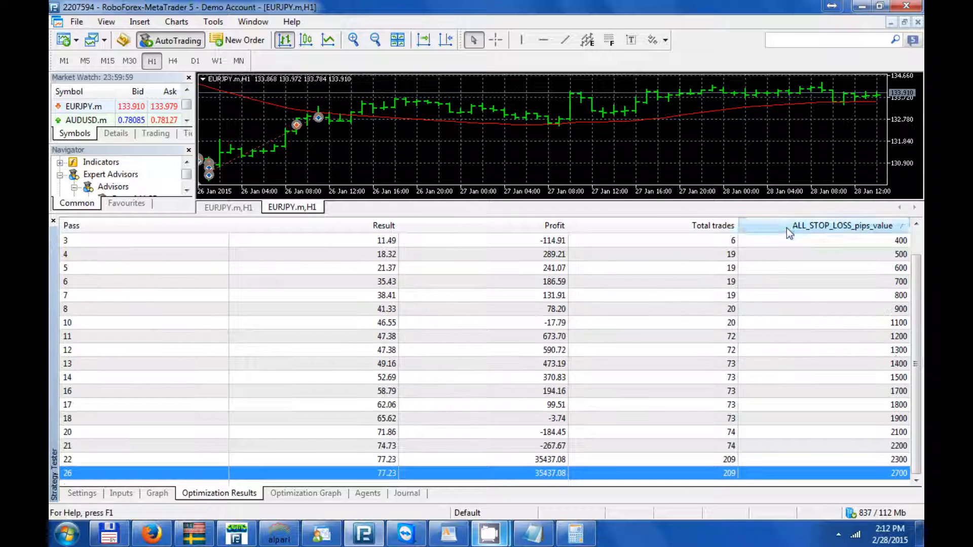
pyautogui.click(869, 460)
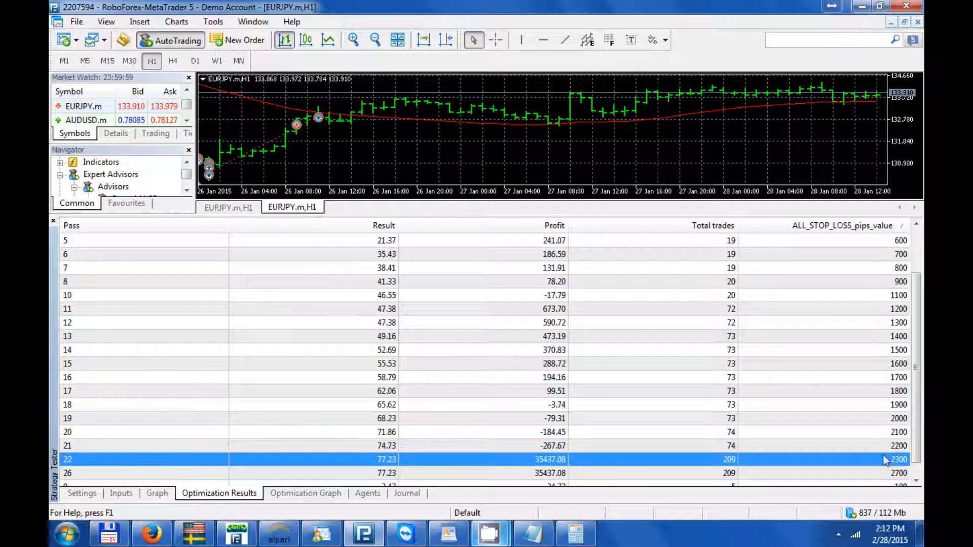
# - Set the (2) SUM PIPS Stop Loss at X PIPS optimization start to 2200
pyautogui.click(85, 496)
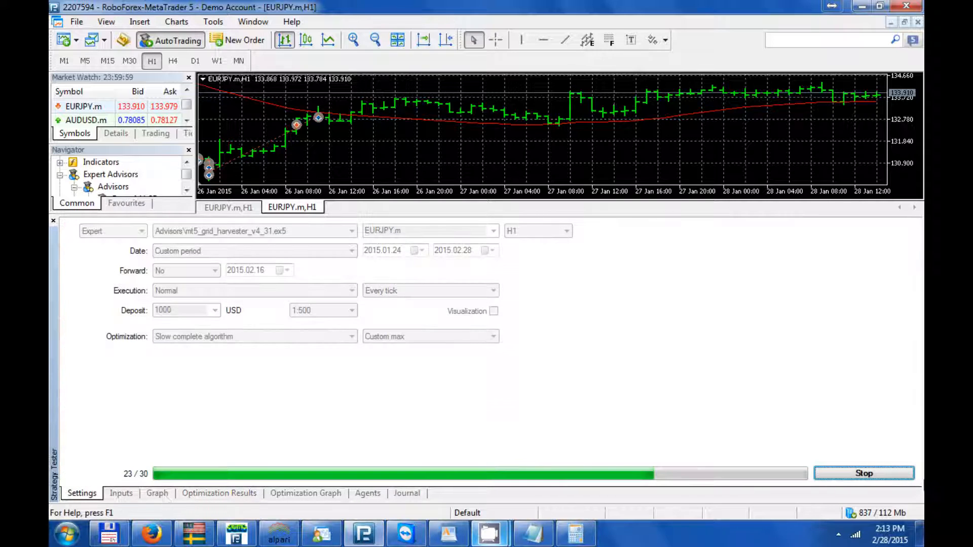
pyautogui.click(114, 495)
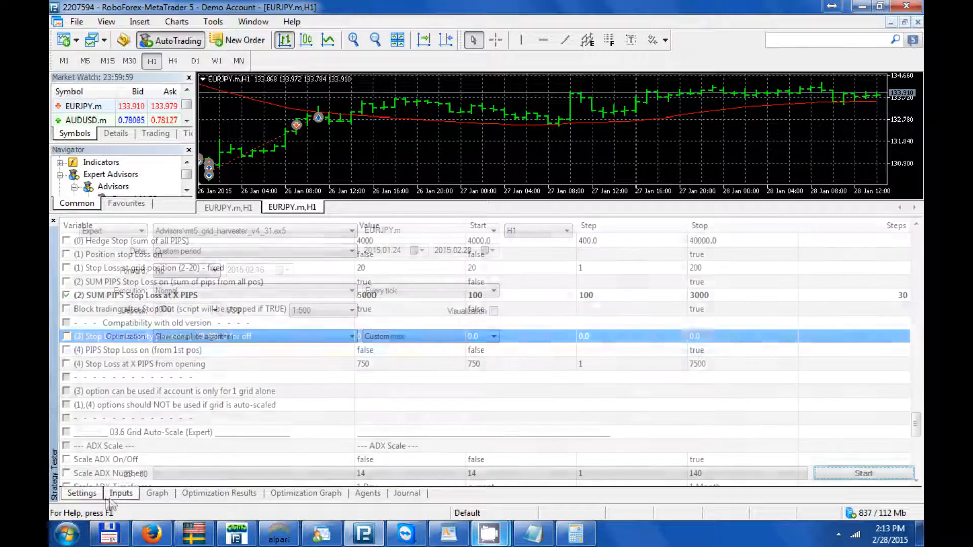
pyautogui.doubleClick(488, 294)
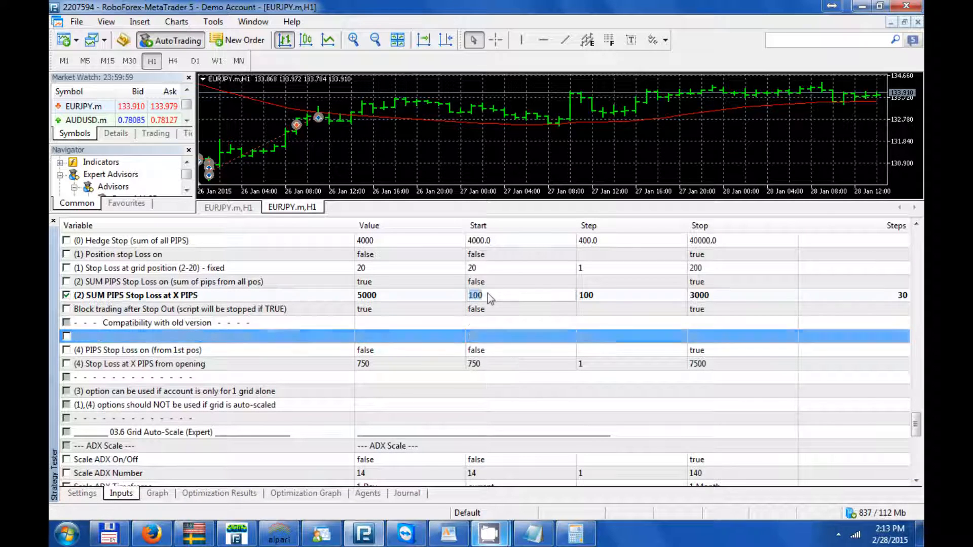
pyautogui.write('22')
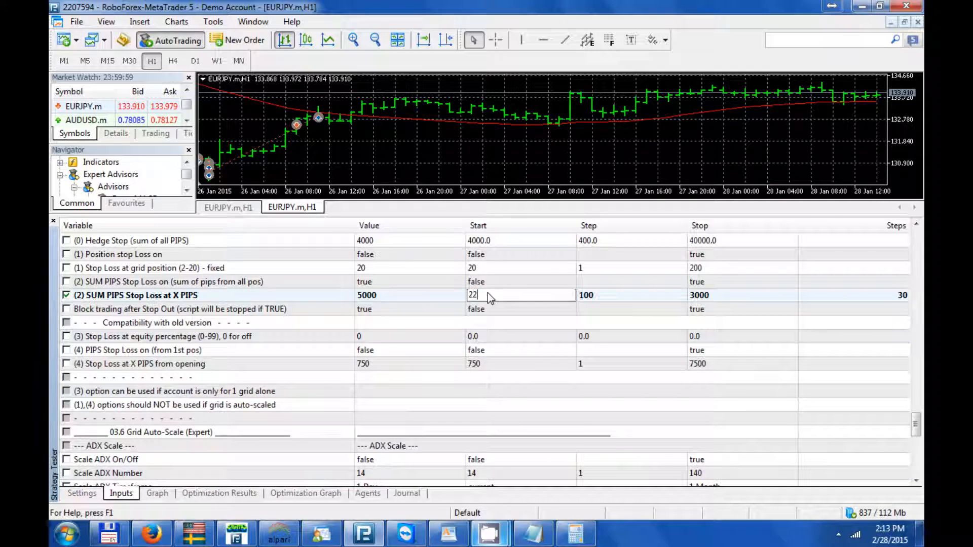
pyautogui.write('00')
pyautogui.press('Return')
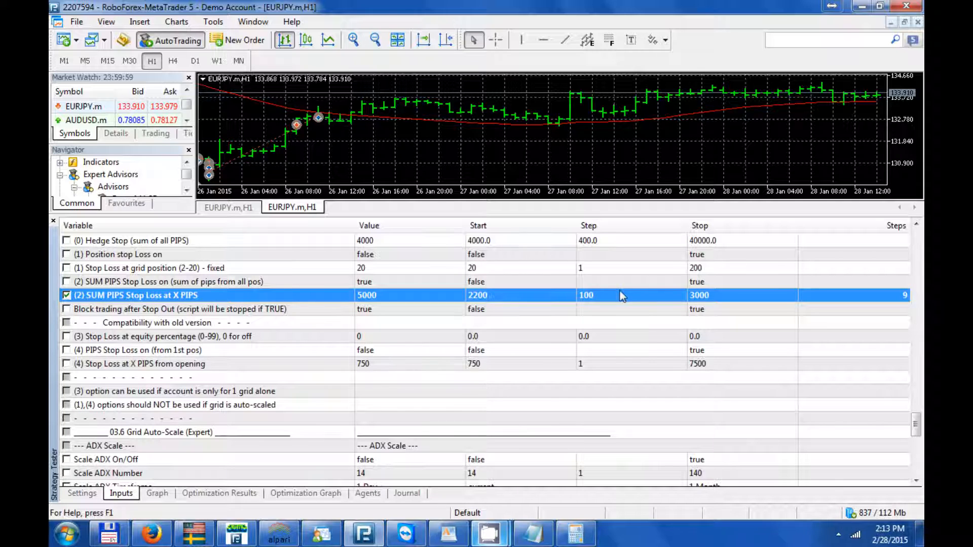
# - Set the (2) SUM PIPS Stop Loss at X PIPS optimization step to 10 and stop to 2300
pyautogui.doubleClick(619, 292)
pyautogui.write('10')
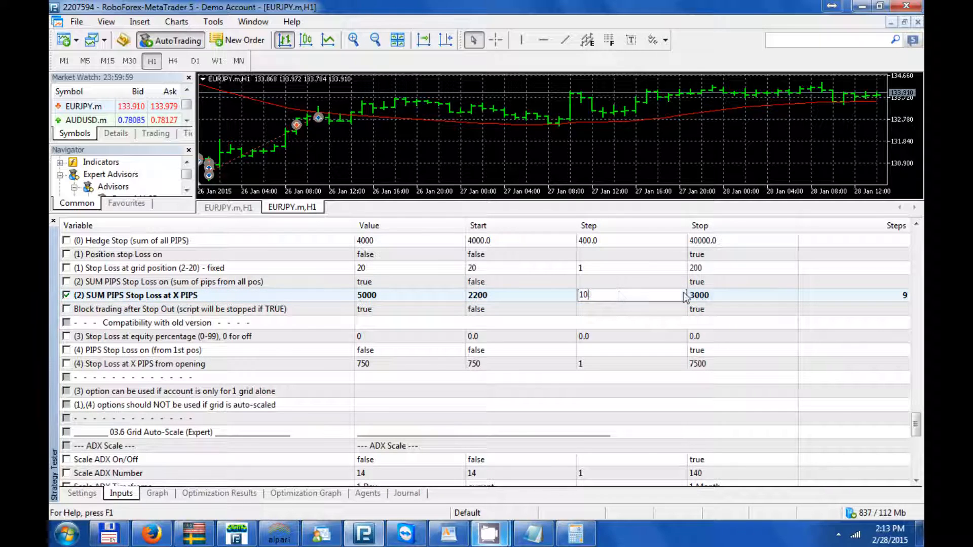
pyautogui.doubleClick(706, 295)
pyautogui.write('2')
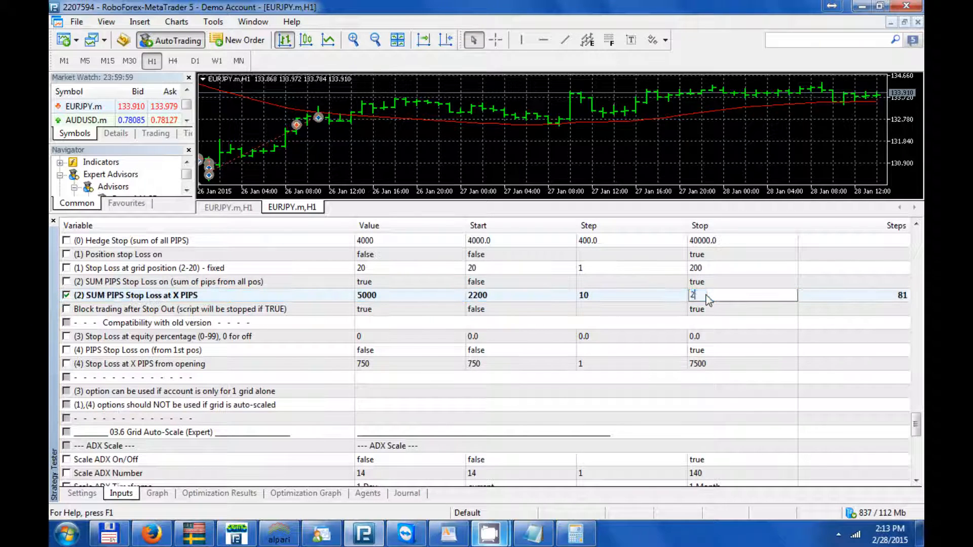
pyautogui.write('230')
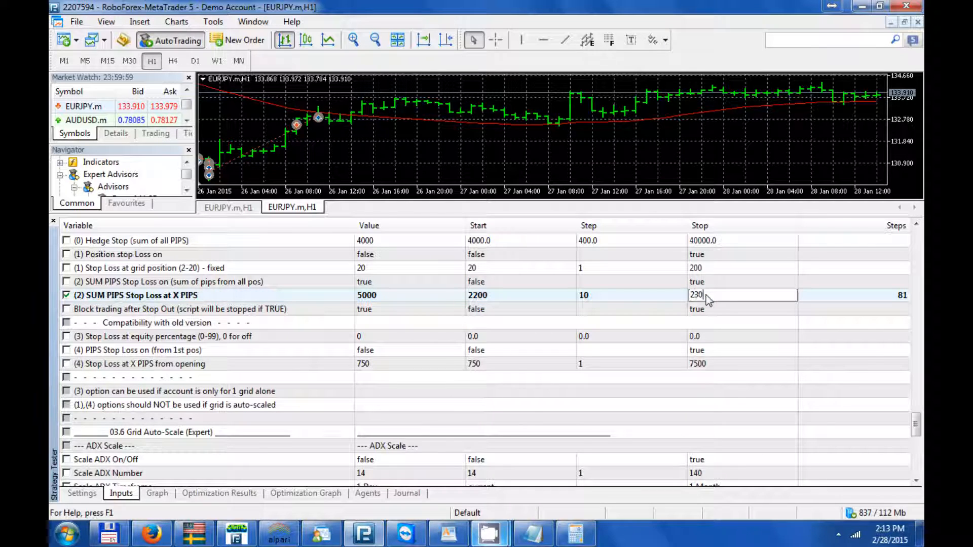
pyautogui.write('0')
pyautogui.press('Return')
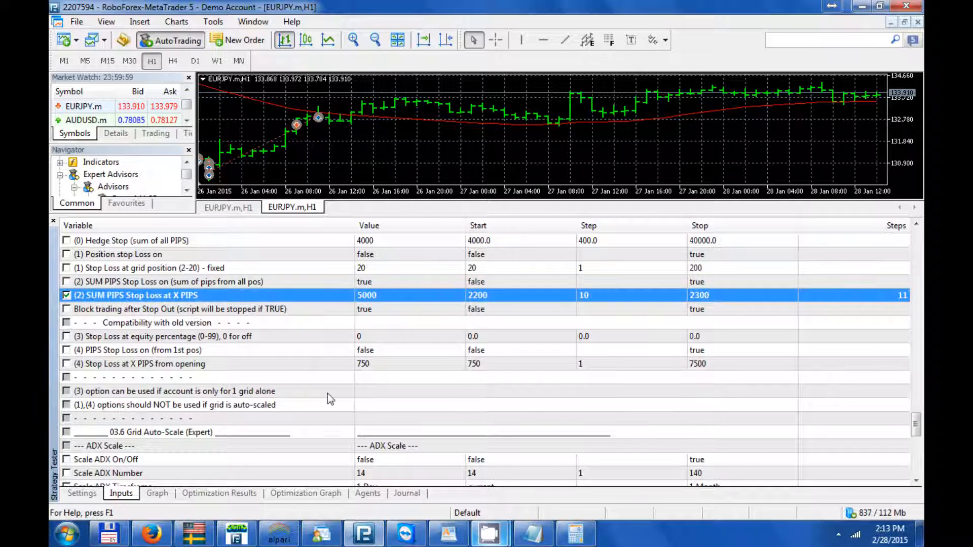
# - Start the refined optimization and sort its results by ALL_STOP_LOSS_pips_value
pyautogui.click(83, 494)
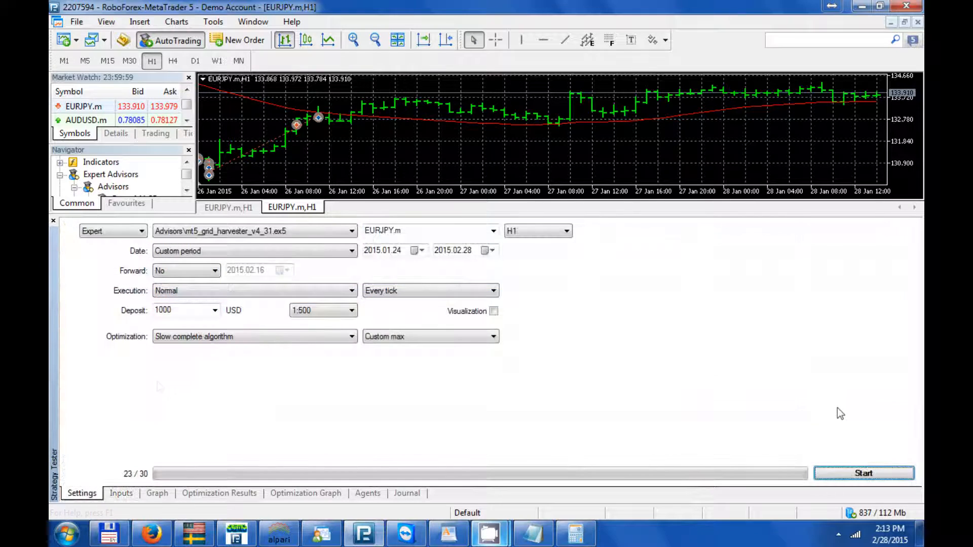
pyautogui.click(864, 473)
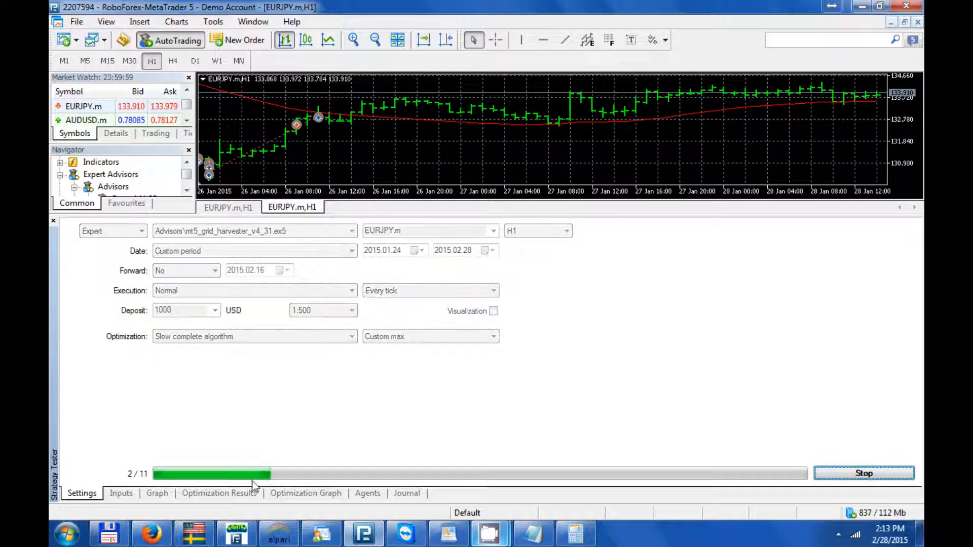
pyautogui.click(829, 228)
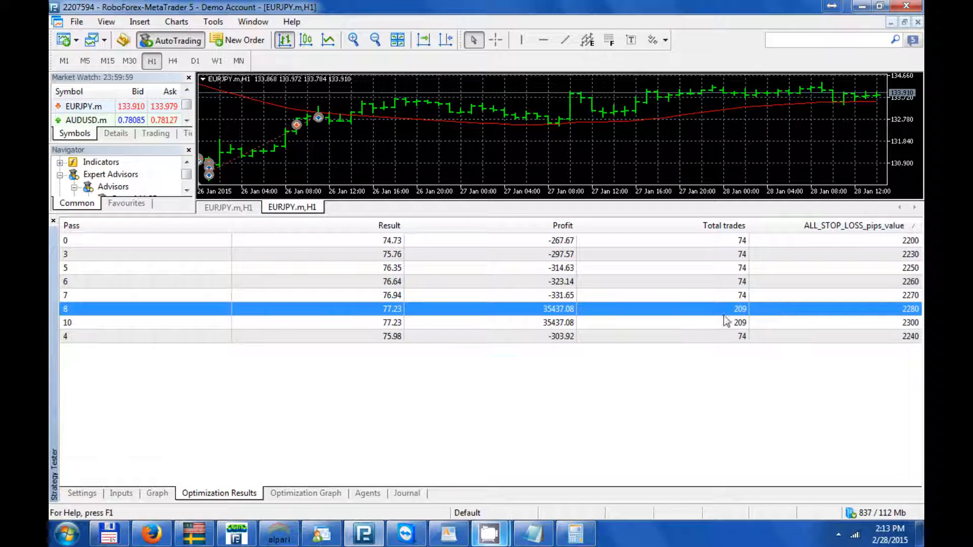
pyautogui.click(835, 228)
pyautogui.click(835, 228)
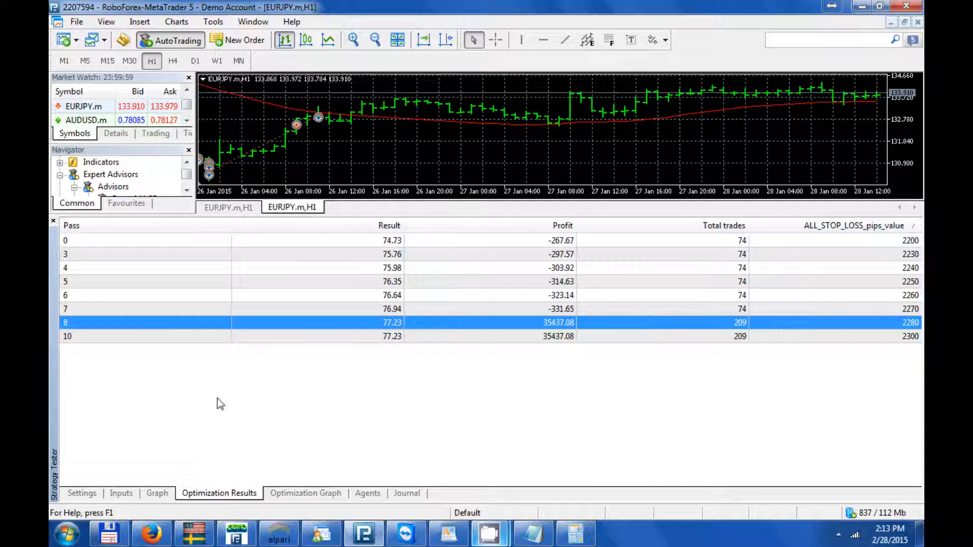
# - Stop the optimization and run a single test of pass 8 from the results
pyautogui.click(87, 493)
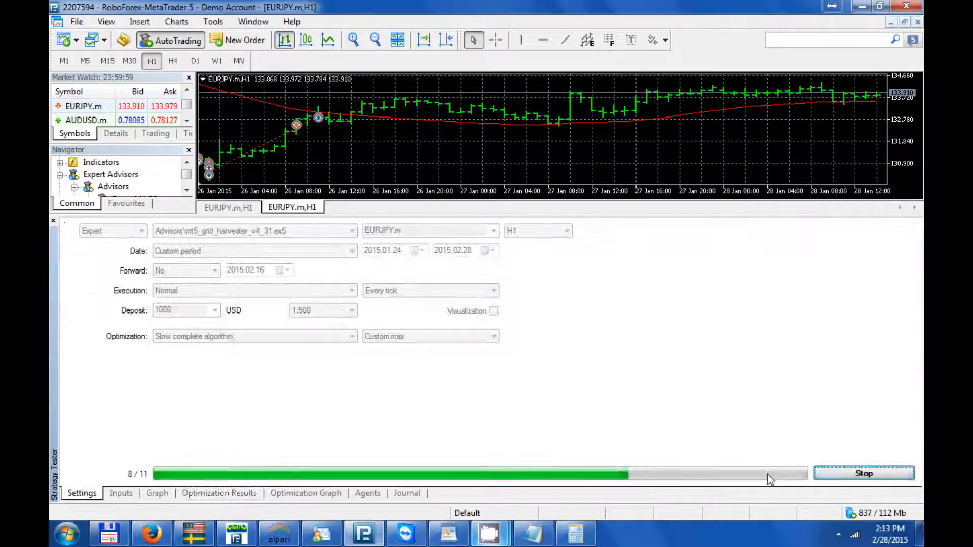
pyautogui.click(870, 474)
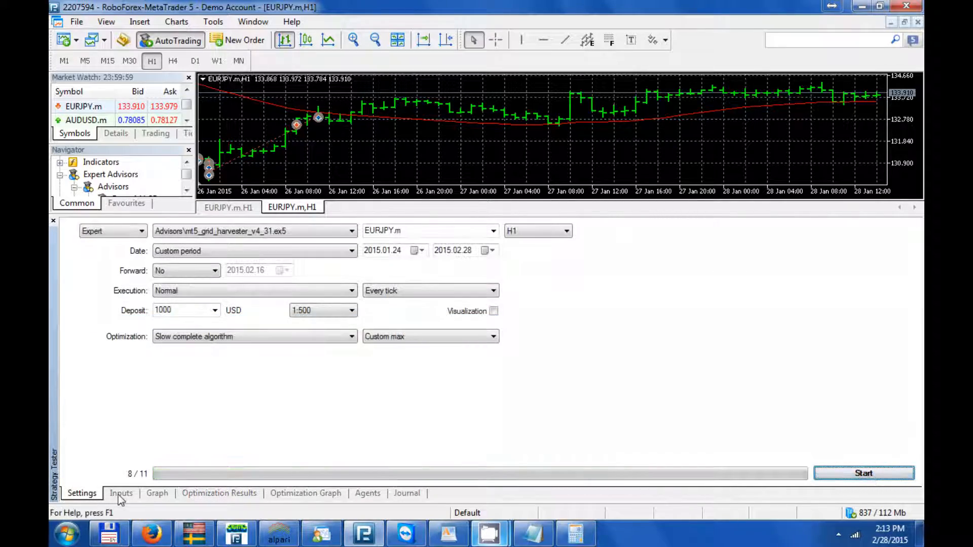
pyautogui.click(121, 494)
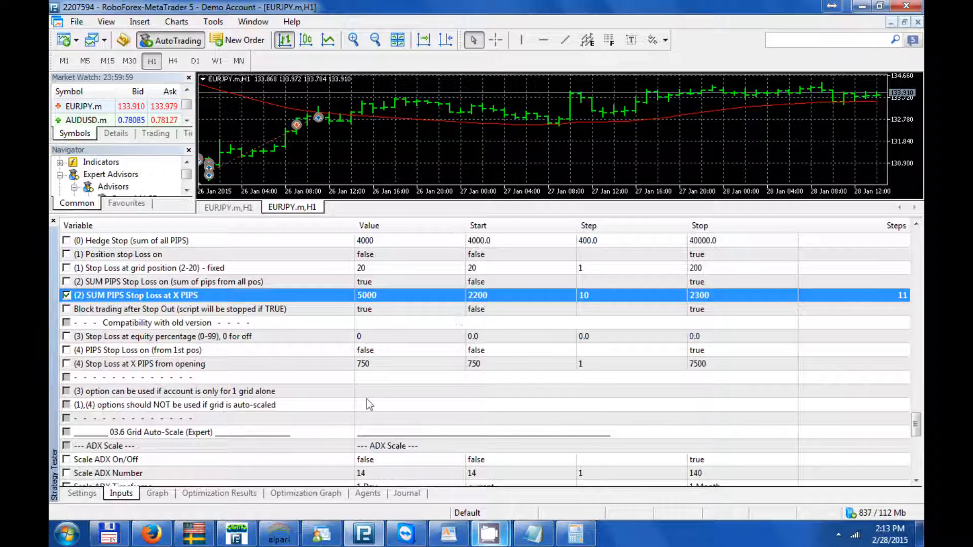
pyautogui.click(220, 493)
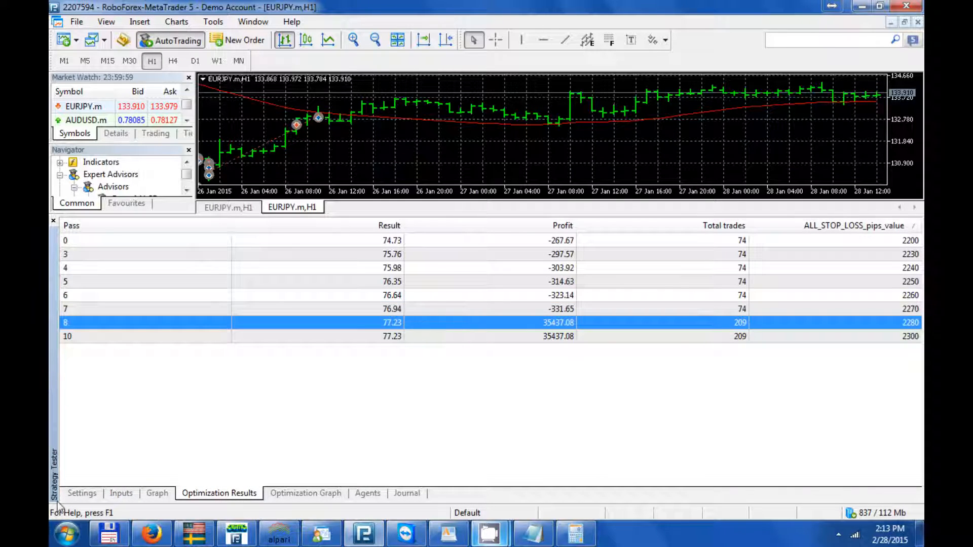
pyautogui.click(74, 497)
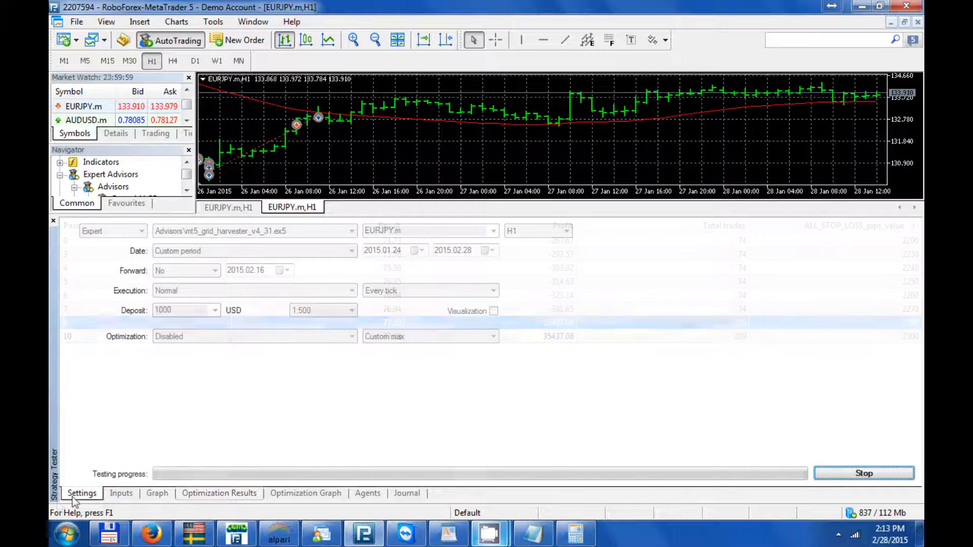
# - Stop the single test of pass 8 and review its graph and input values
pyautogui.click(842, 475)
pyautogui.click(147, 494)
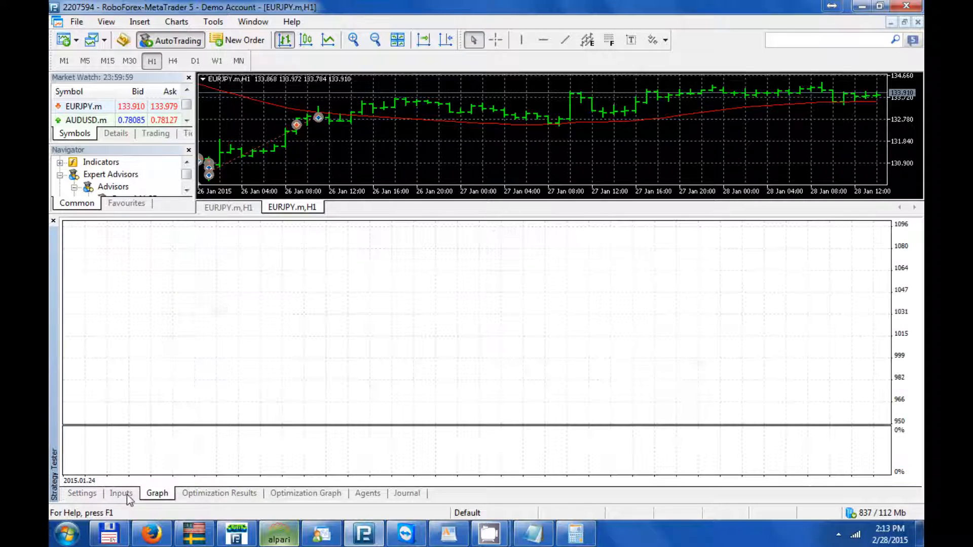
pyautogui.click(121, 494)
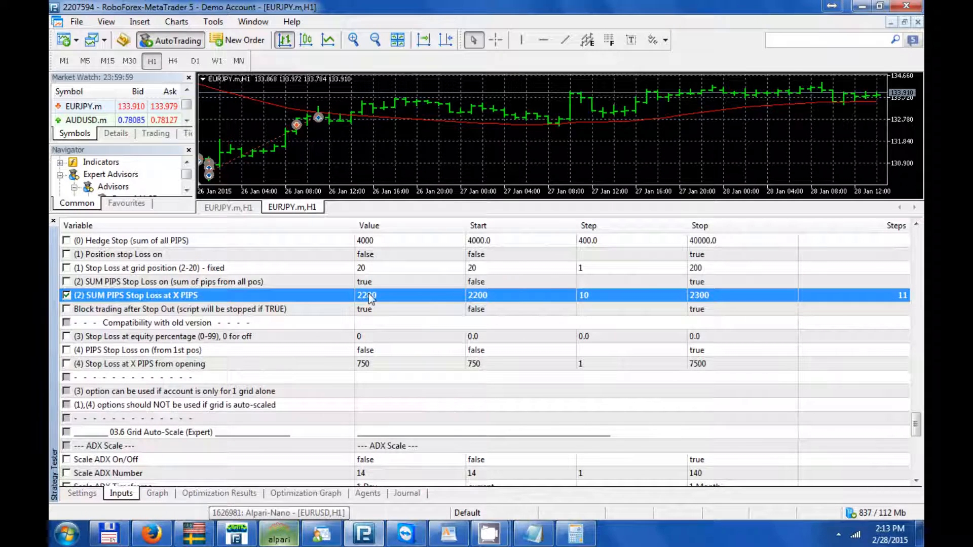
# - Switch to Calculator, divide 2280 by 0.8, and return to MetaTrader 5
pyautogui.click(577, 535)
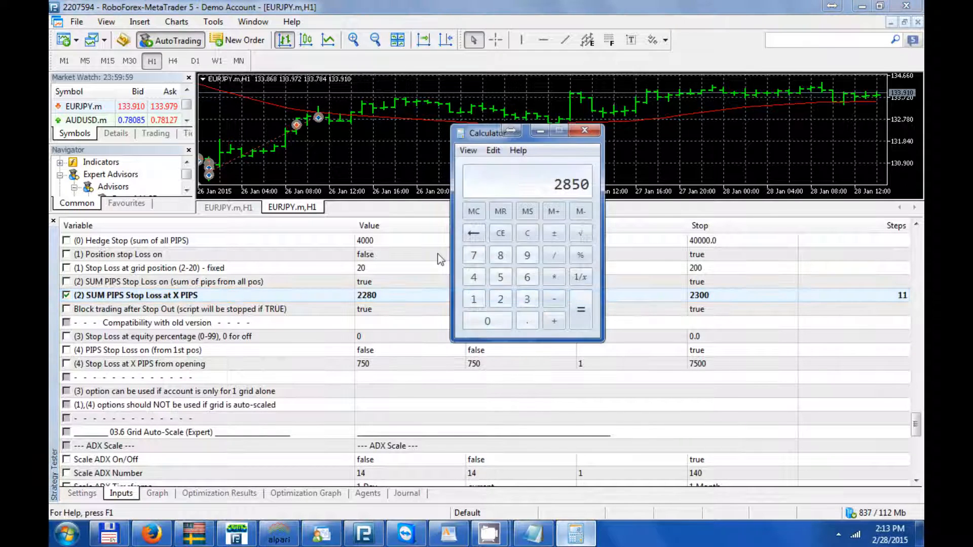
pyautogui.click(527, 233)
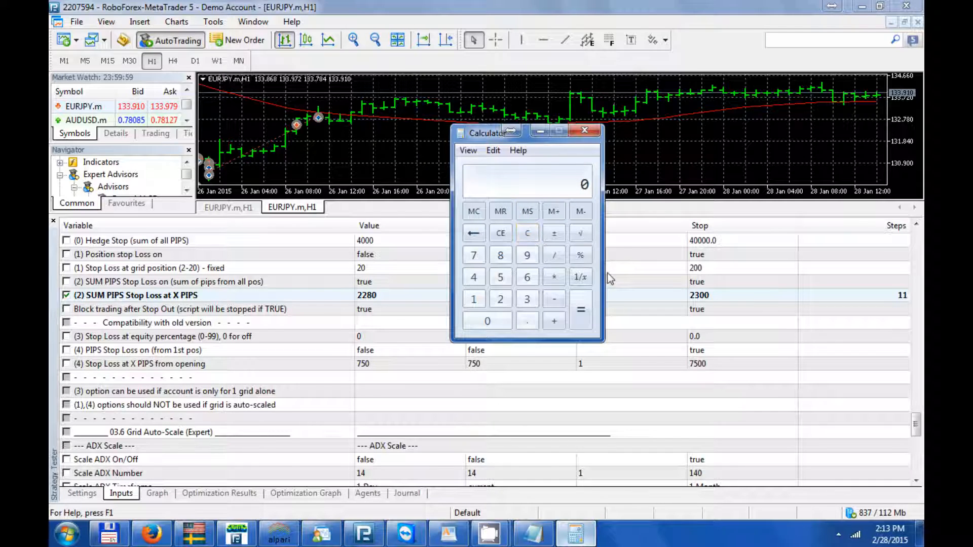
pyautogui.write('2280 / 0.8')
pyautogui.press('Return')
pyautogui.click(431, 29)
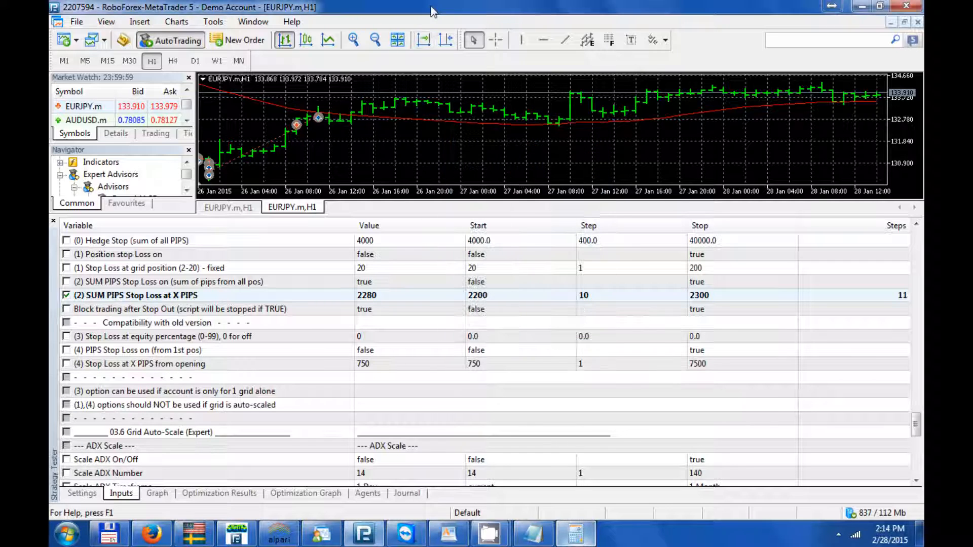
# - Set the SUM PIPS Stop Loss at X PIPS value to 2800 and exclude that parameter from optimization
pyautogui.doubleClick(381, 296)
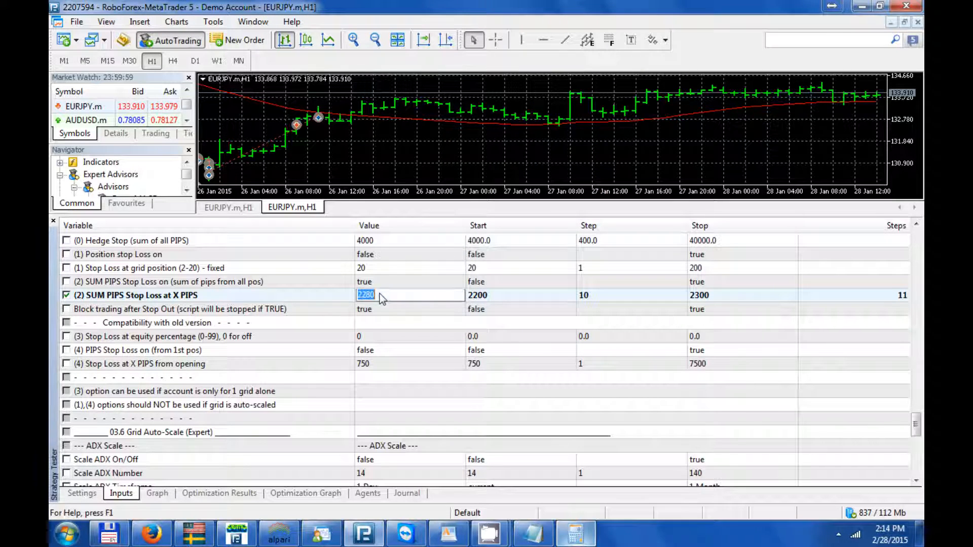
pyautogui.write('2')
pyautogui.press('Return')
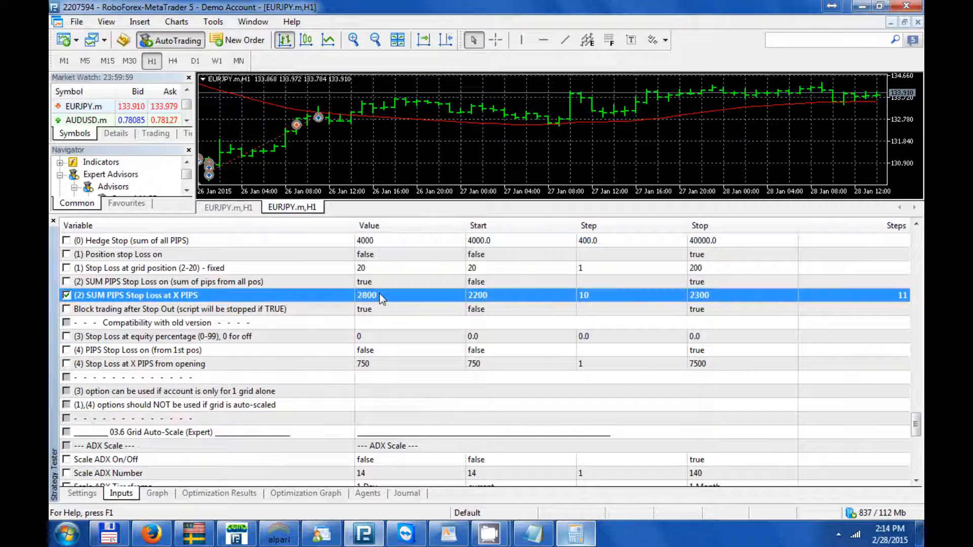
pyautogui.click(66, 297)
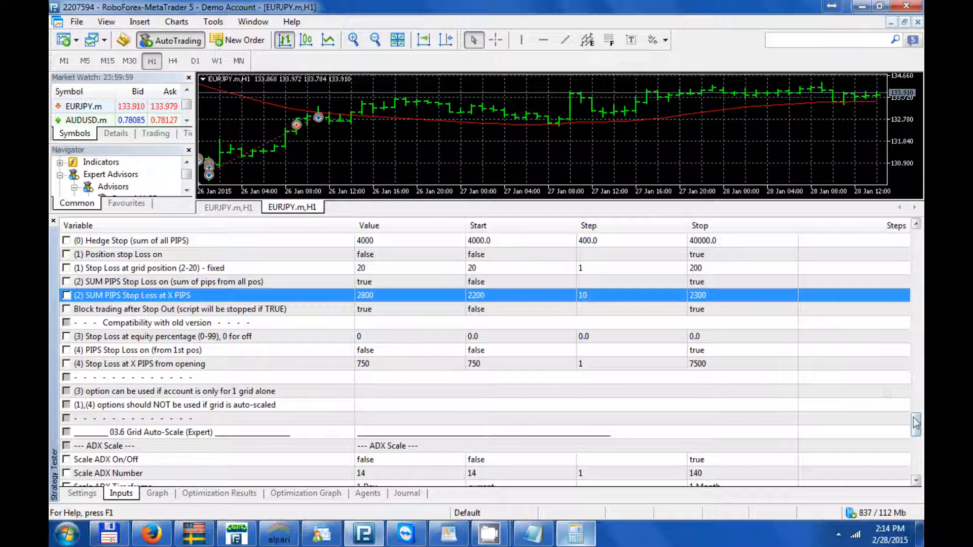
# - In the graphics inputs, set 01 GFX Speed up to true and DISABLE GFX; Fast Mode for OPTIMIZATION to false
pyautogui.moveTo(917, 424); pyautogui.dragTo(917, 462)
pyautogui.click(393, 378)
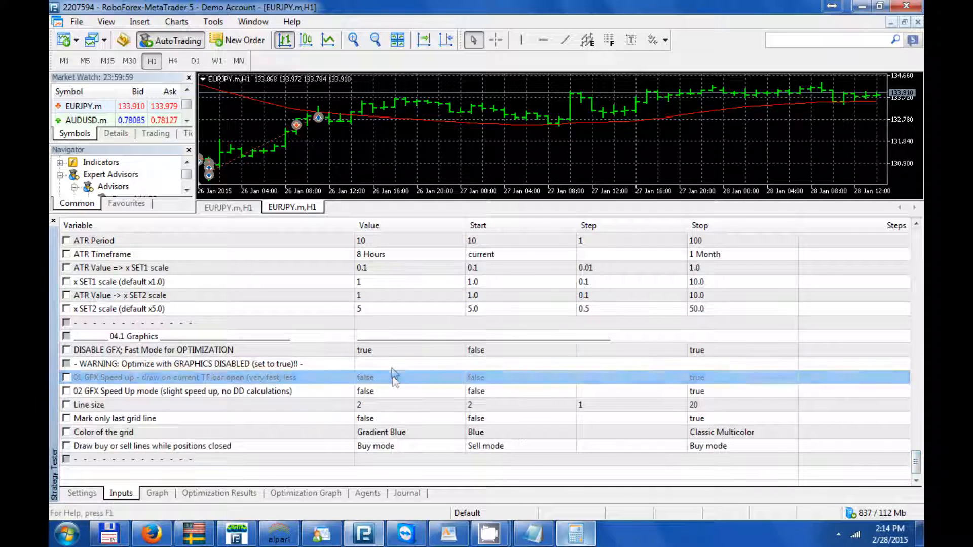
pyautogui.click(392, 376)
pyautogui.click(369, 406)
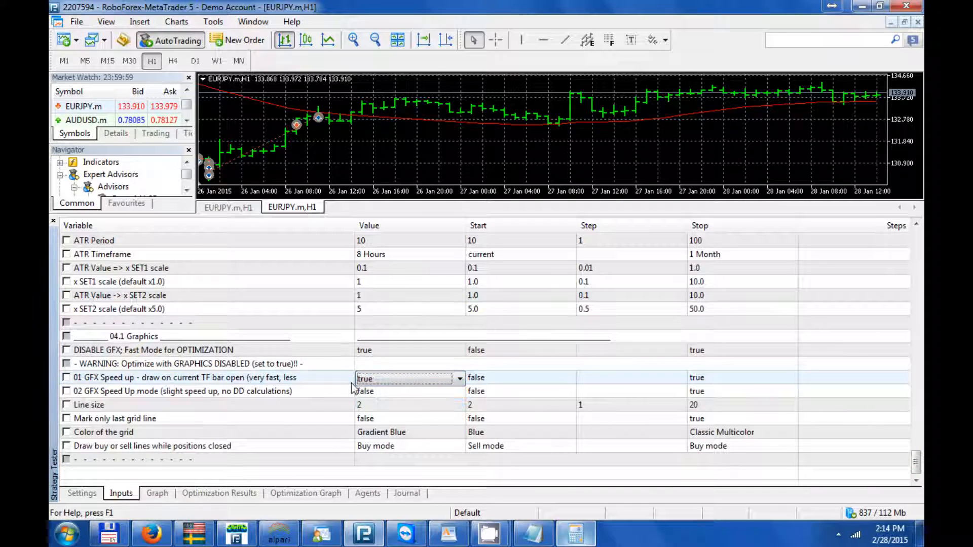
pyautogui.click(330, 355)
pyautogui.click(370, 355)
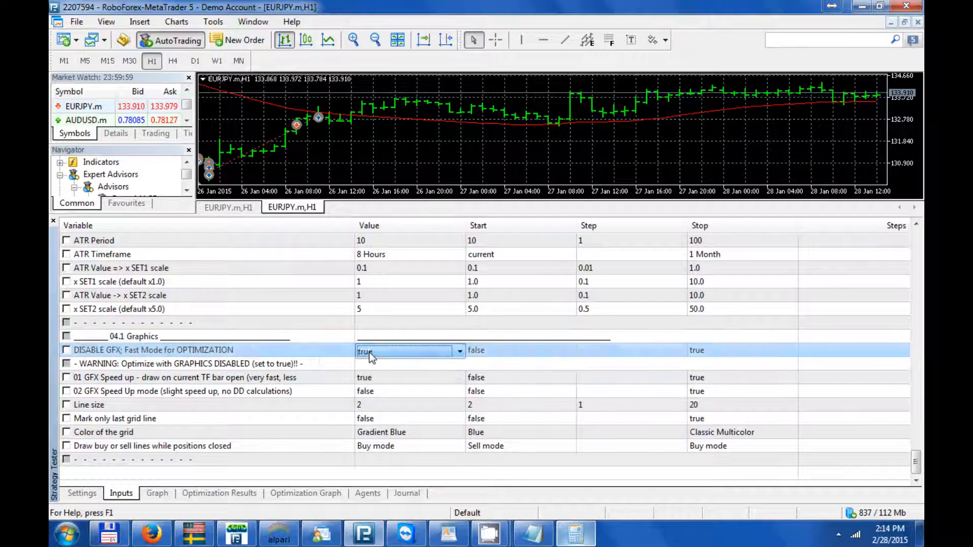
pyautogui.click(369, 354)
pyautogui.click(365, 363)
pyautogui.click(337, 365)
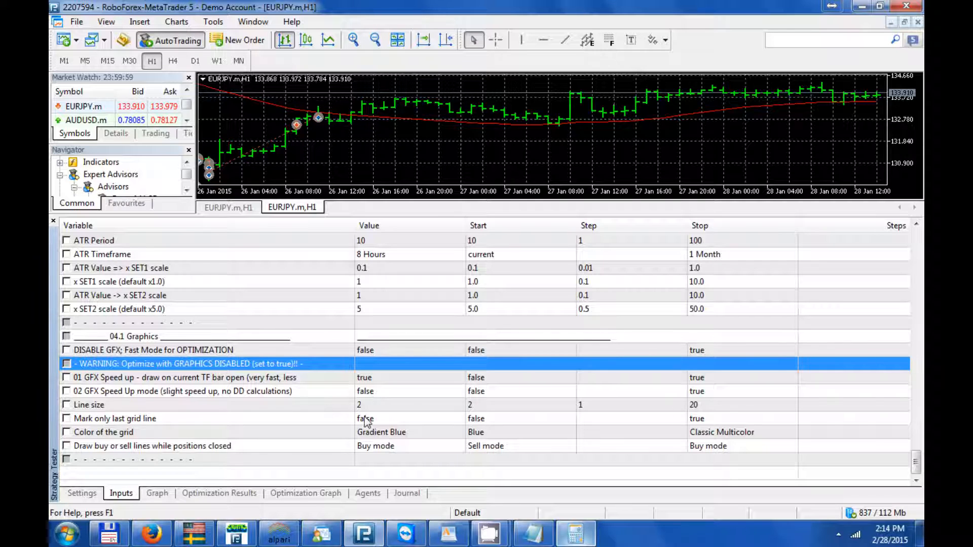
# - In the tester settings, enable Visualization and set the tick modelling to 1 minute OHLC
pyautogui.click(79, 499)
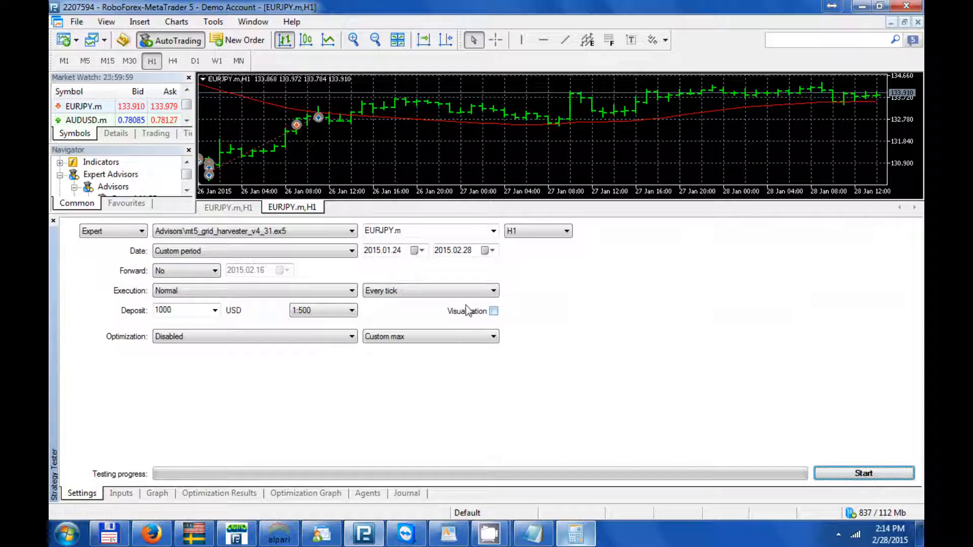
pyautogui.click(472, 311)
pyautogui.click(464, 292)
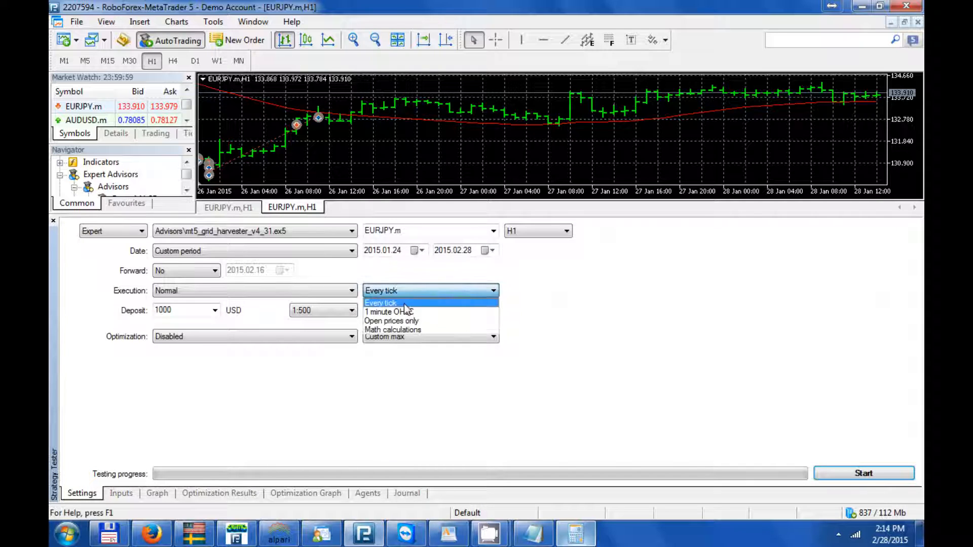
pyautogui.click(372, 321)
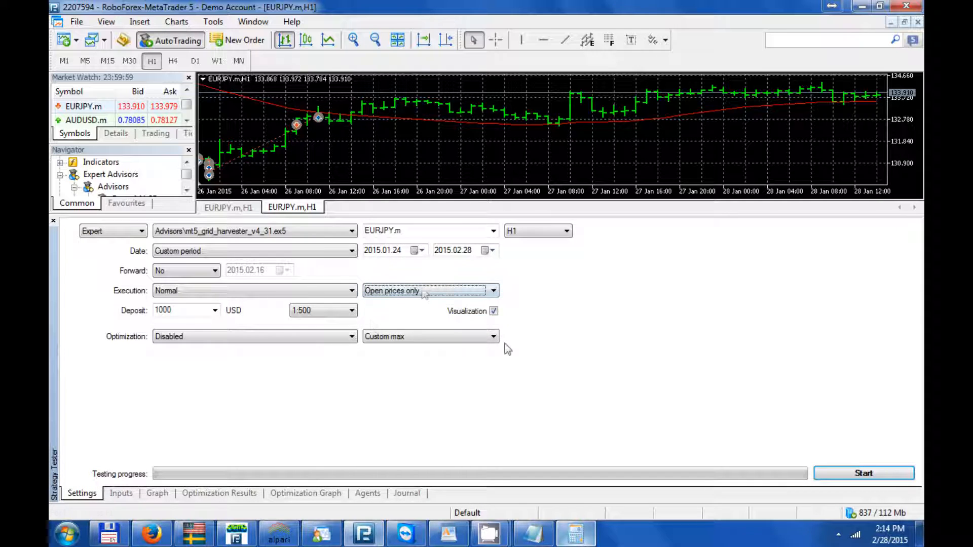
pyautogui.click(426, 292)
pyautogui.click(395, 314)
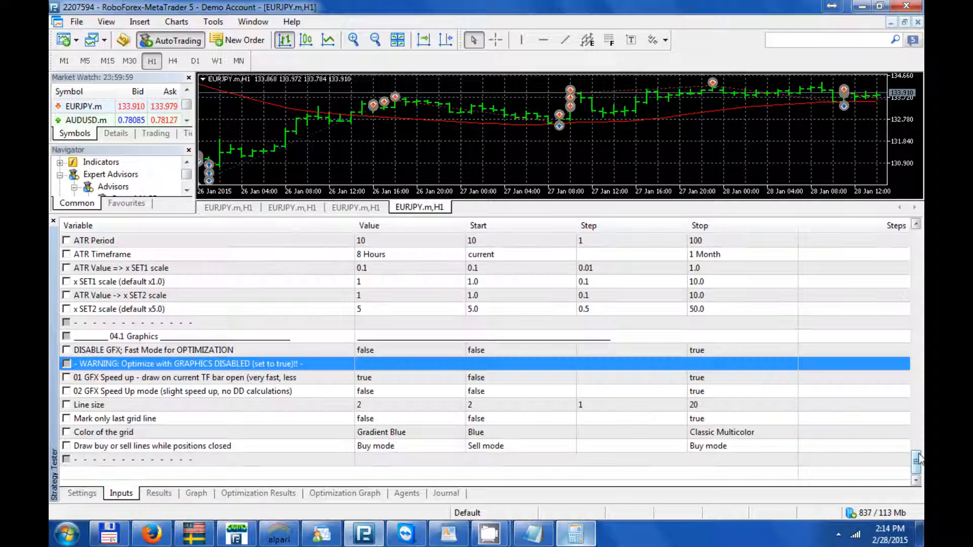
# - Set the Money management activated input to false
pyautogui.moveTo(918, 238); pyautogui.dragTo(921, 303)
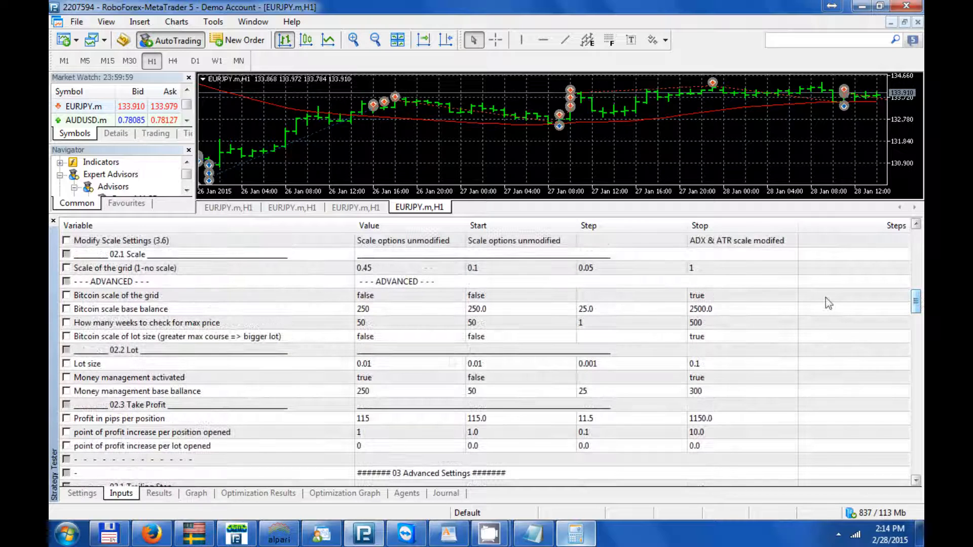
pyautogui.click(374, 384)
pyautogui.click(372, 378)
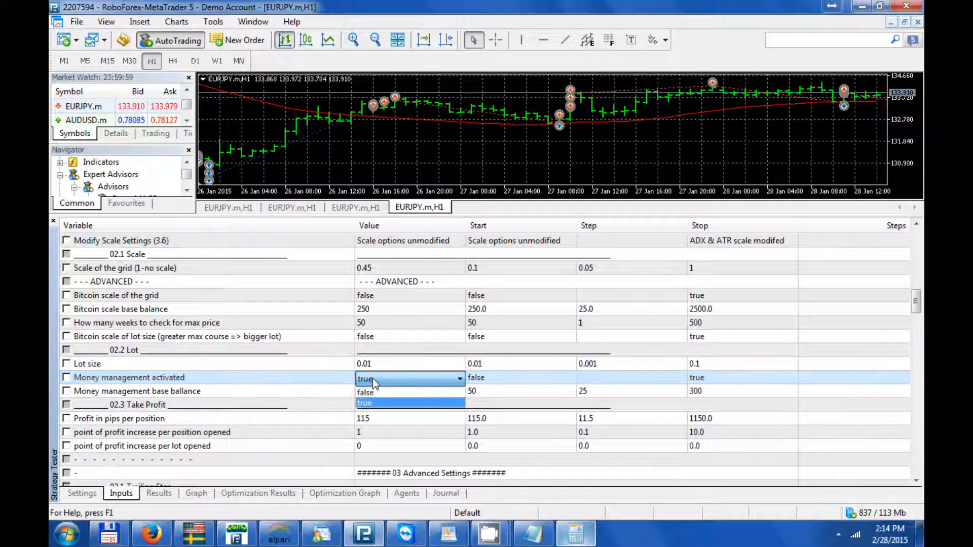
pyautogui.click(372, 378)
pyautogui.click(372, 389)
pyautogui.click(373, 388)
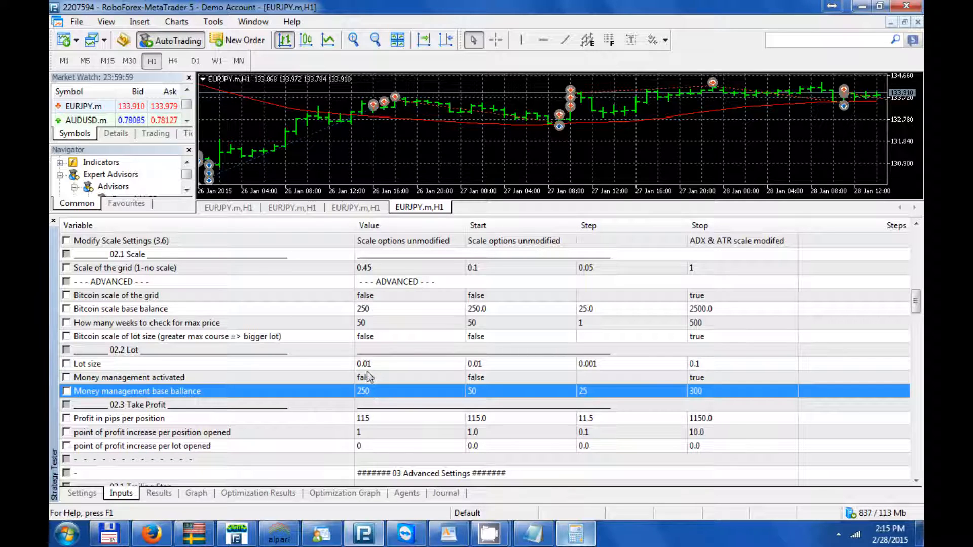
pyautogui.click(369, 366)
pyautogui.click(370, 390)
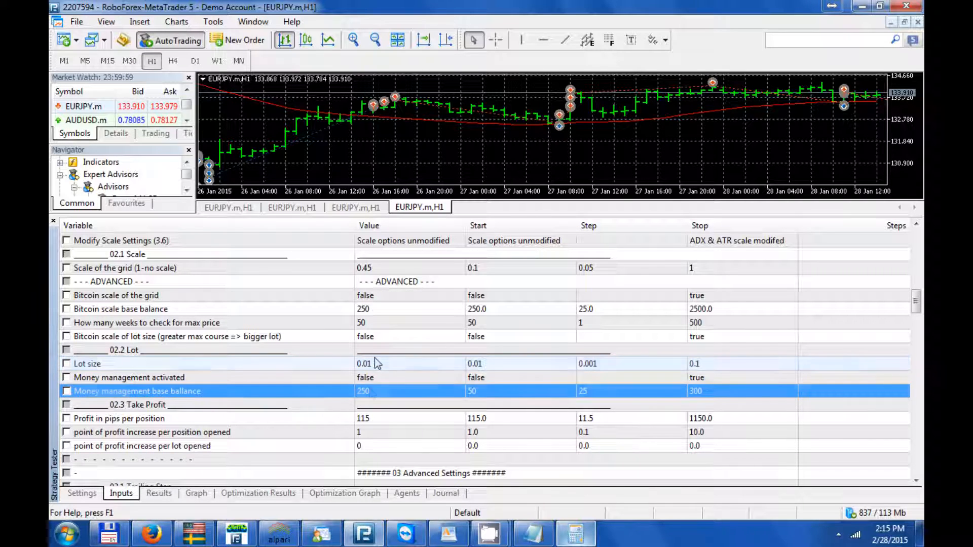
pyautogui.click(374, 350)
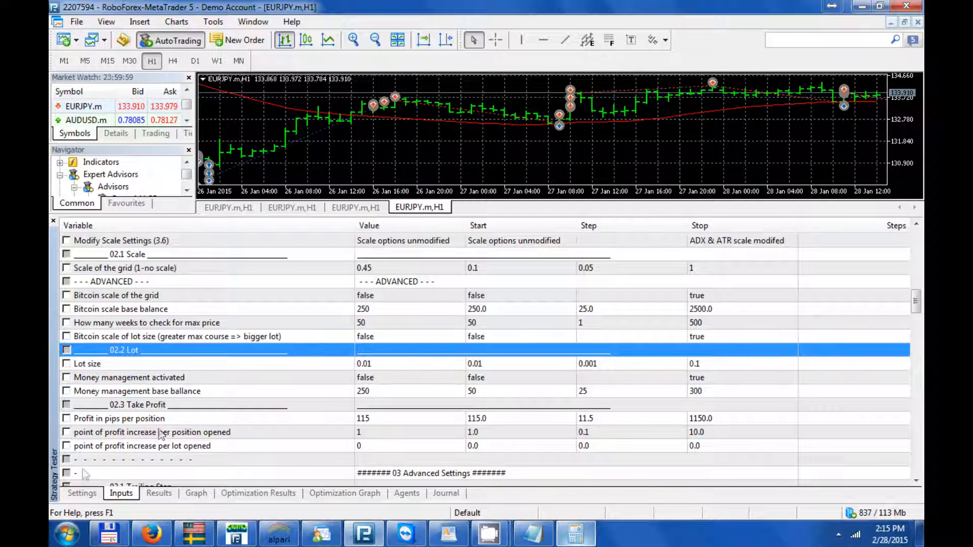
# - Set the deposit to 250 USD and start the single visual test
pyautogui.click(88, 494)
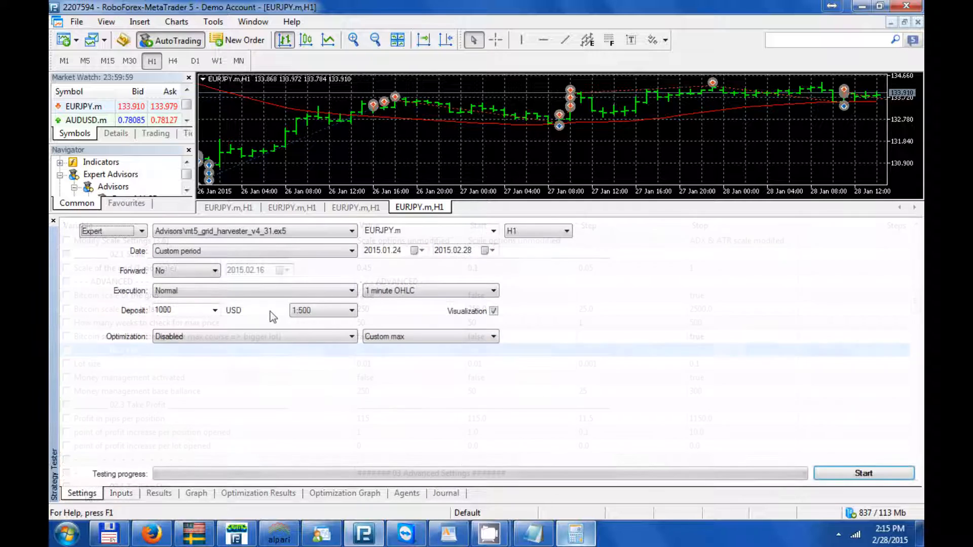
pyautogui.doubleClick(162, 311)
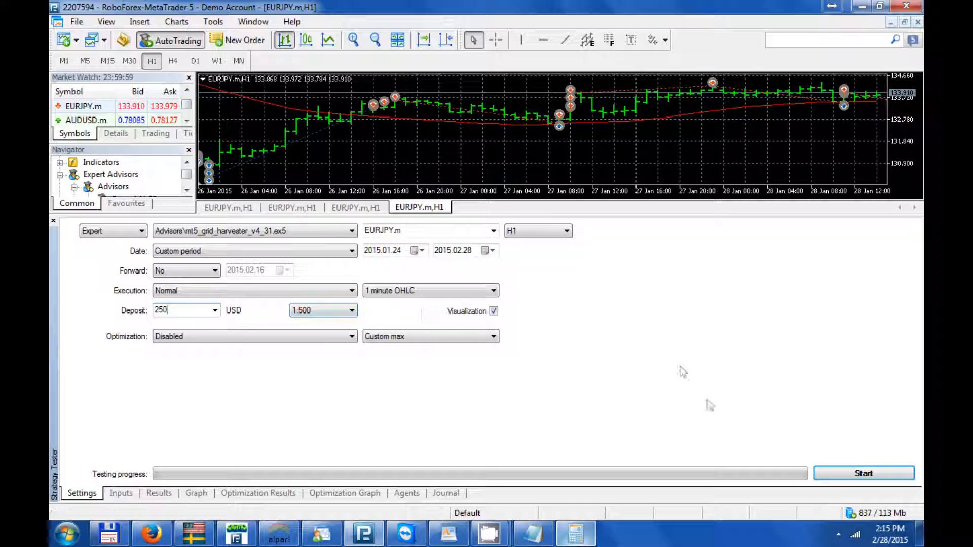
pyautogui.click(846, 473)
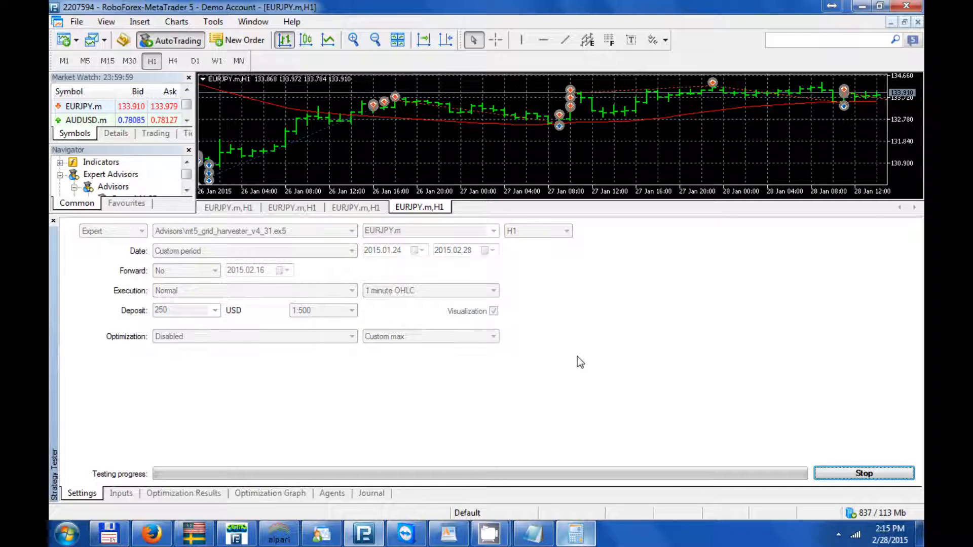